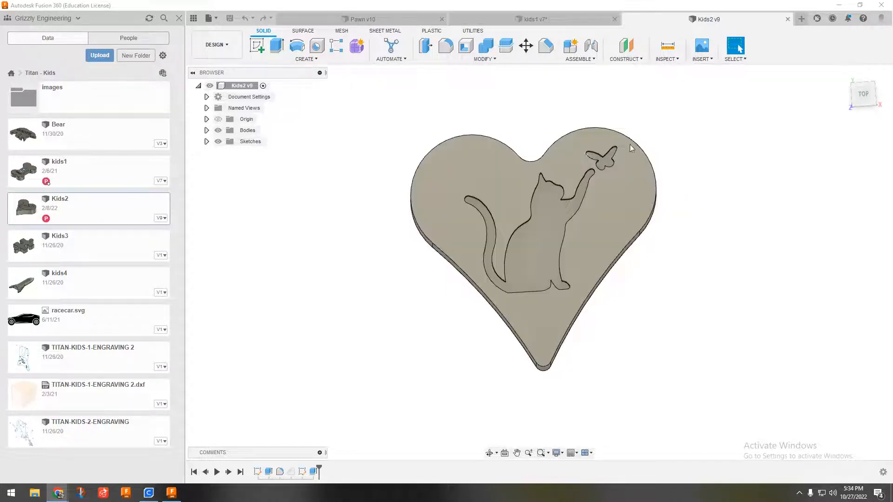
Examine the cat-engraved heart in Kids2, switch to the kids1 design, and inspect the bone-shaped body with its dog outline from several angles.
middle_click_drag(650, 299, 630, 281, "shift")
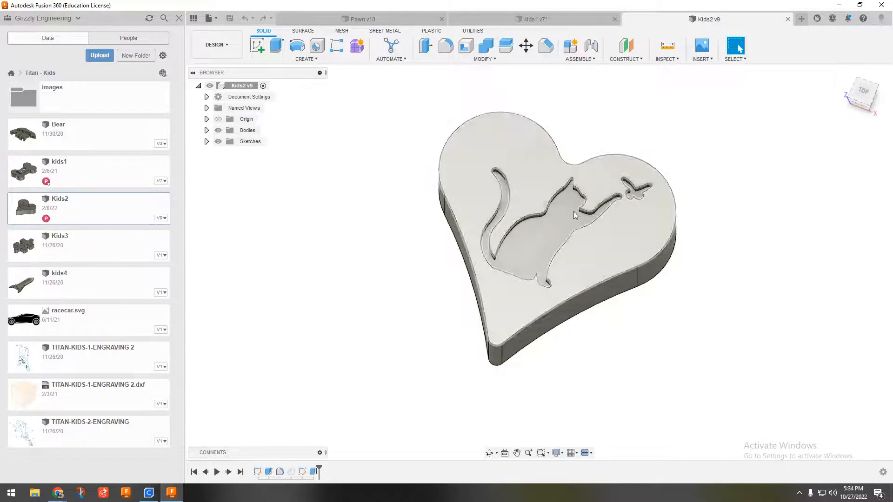
left_click(520, 23)
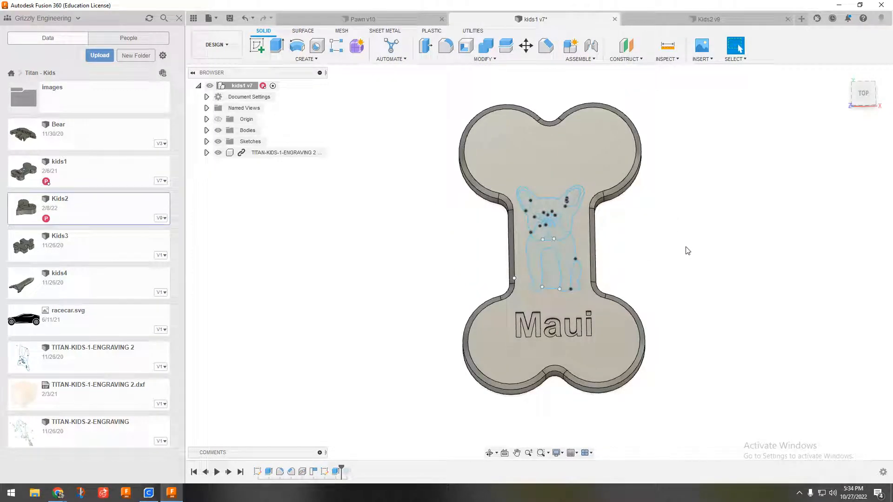
middle_click_drag(671, 257, 619, 279, "shift")
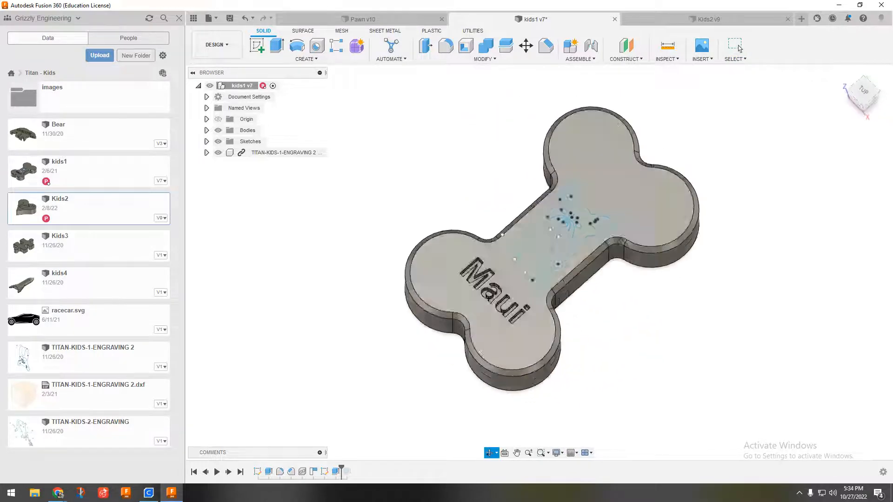
middle_click_drag(558, 265, 566, 241, "shift")
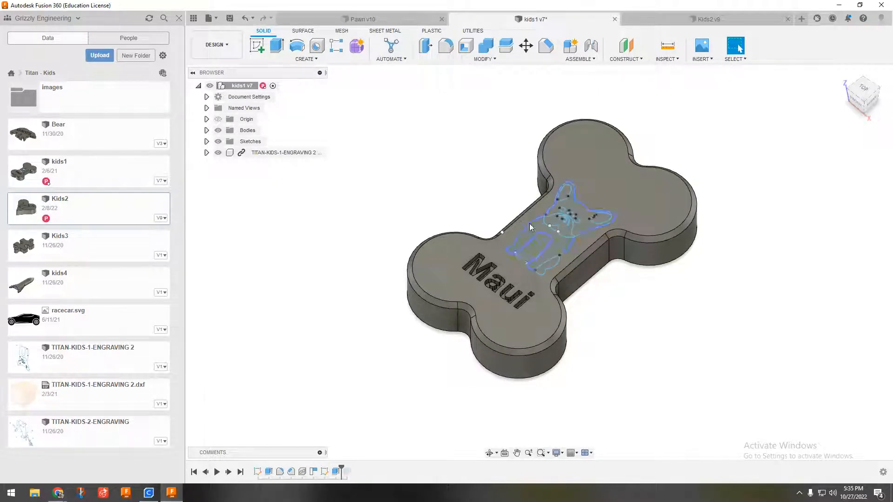
middle_click_drag(479, 234, 517, 267, "shift")
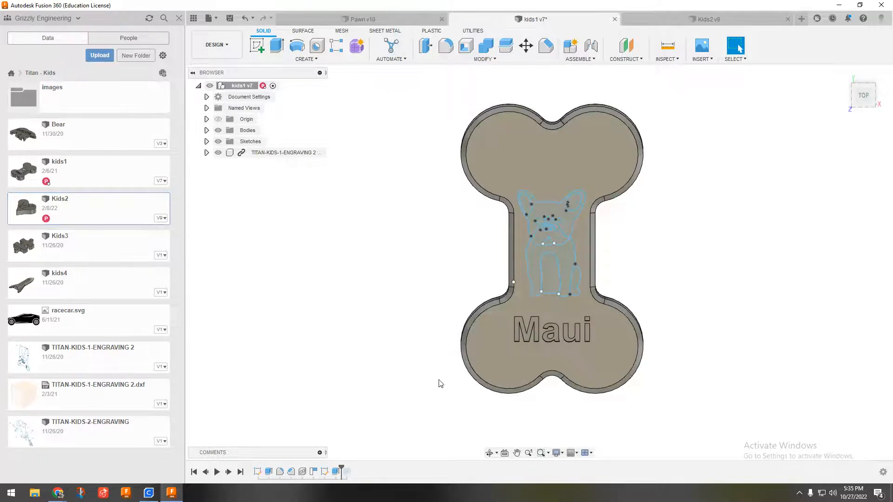
middle_click_drag(535, 337, 537, 320, "shift")
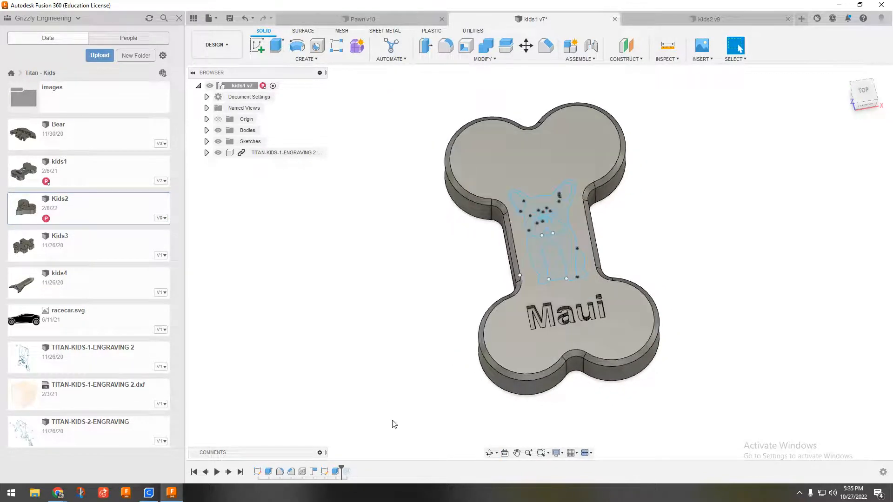
Edit the sketch text engraved across the bone's lower end, replace it with the new first name, and finish the sketch.
double_click(336, 472)
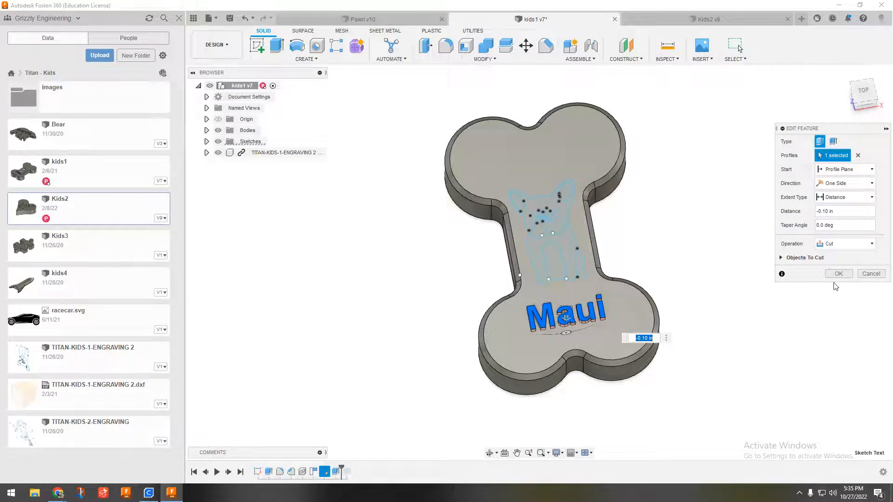
left_click(873, 275)
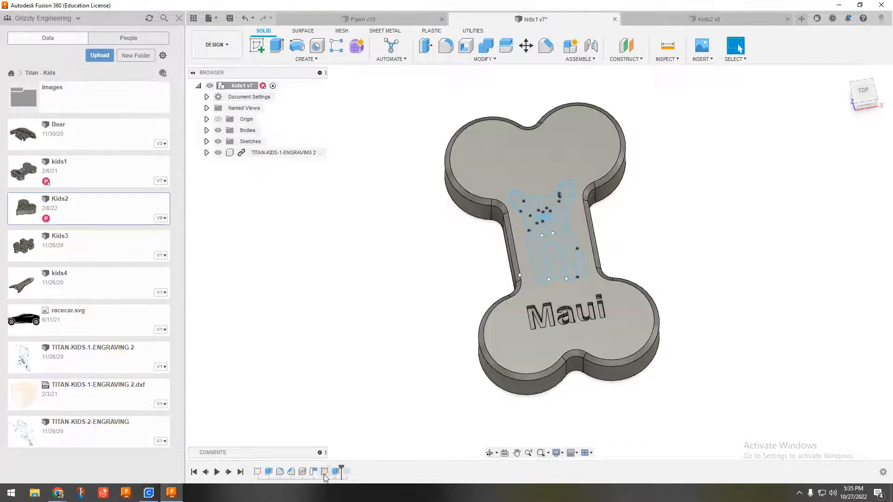
double_click(324, 472)
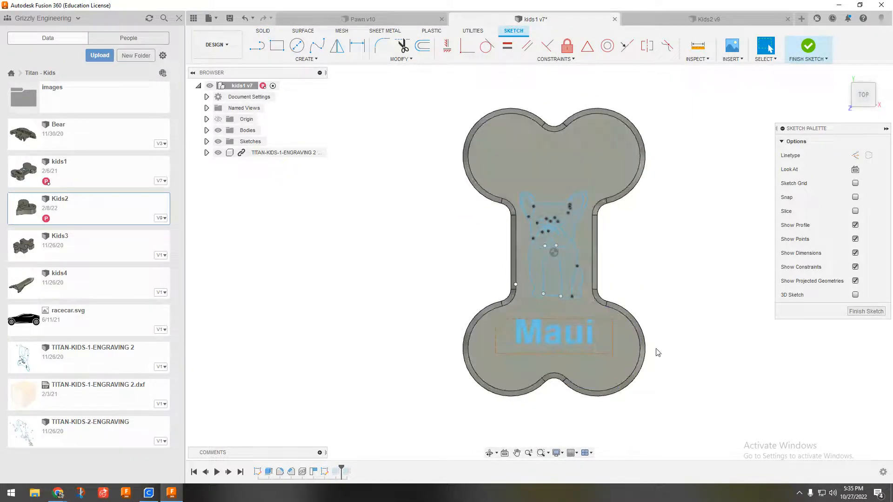
left_click(555, 338)
double_click(553, 339)
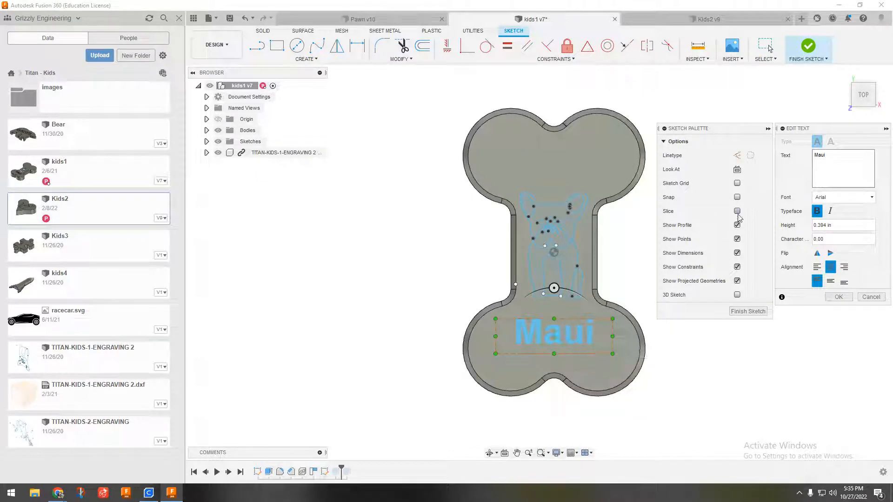
double_click(836, 156)
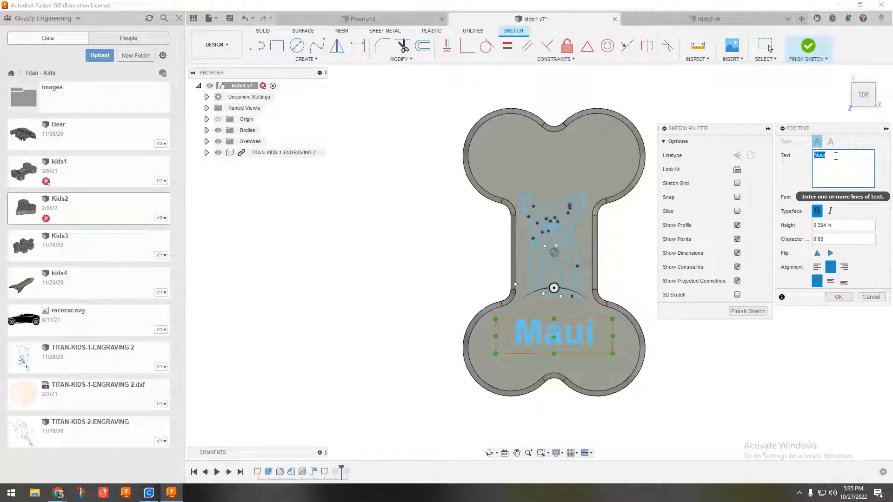
type("Cadence")
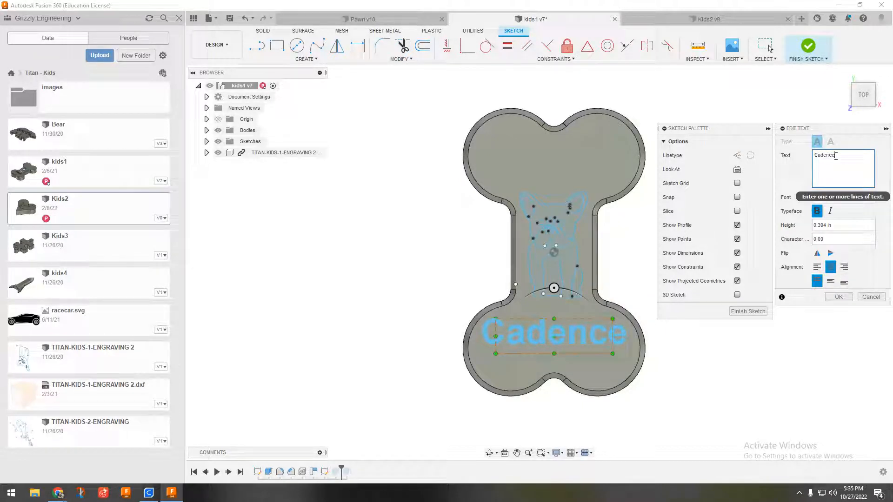
left_click(839, 297)
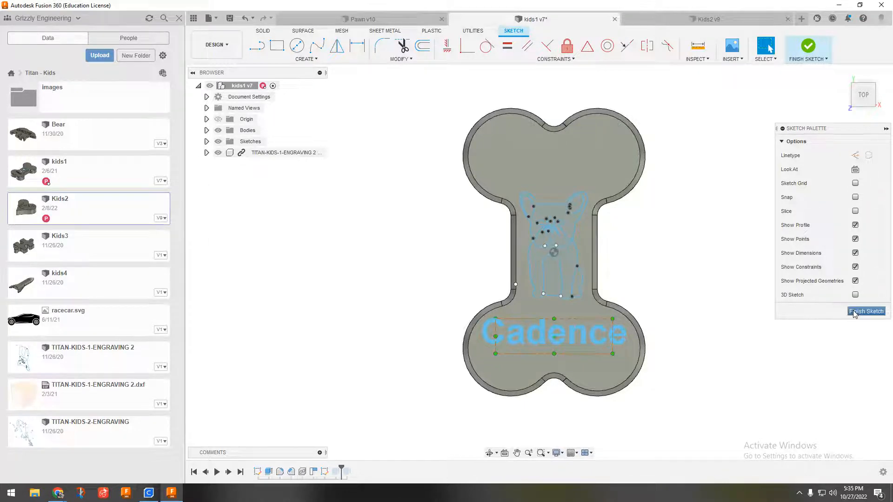
left_click(854, 312)
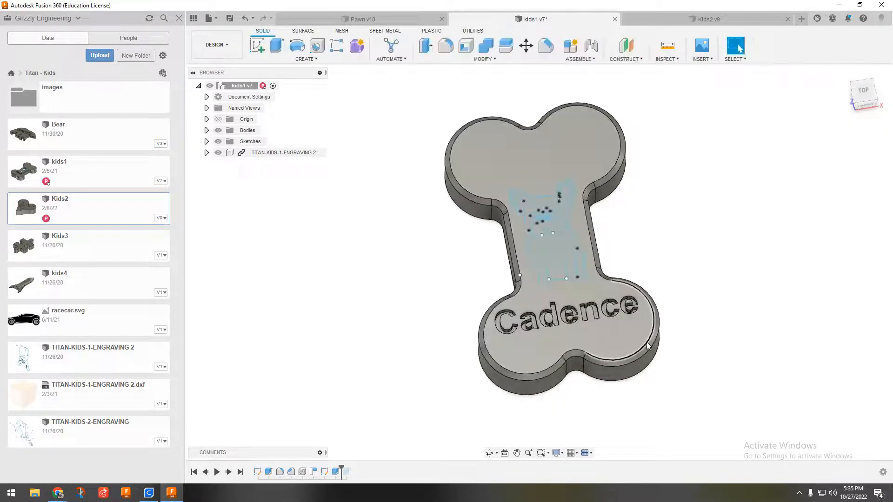
Create a new sketch on the top face of the bone.
middle_click_drag(646, 342, 693, 352, "shift")
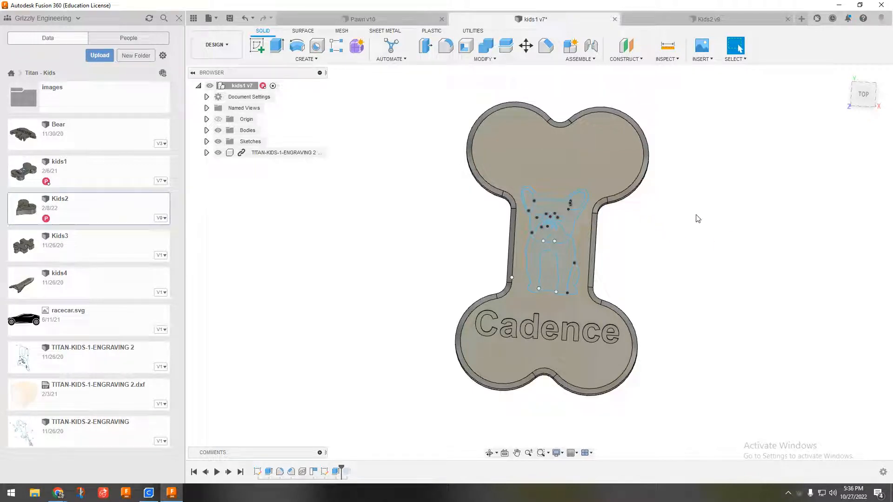
left_click(257, 45)
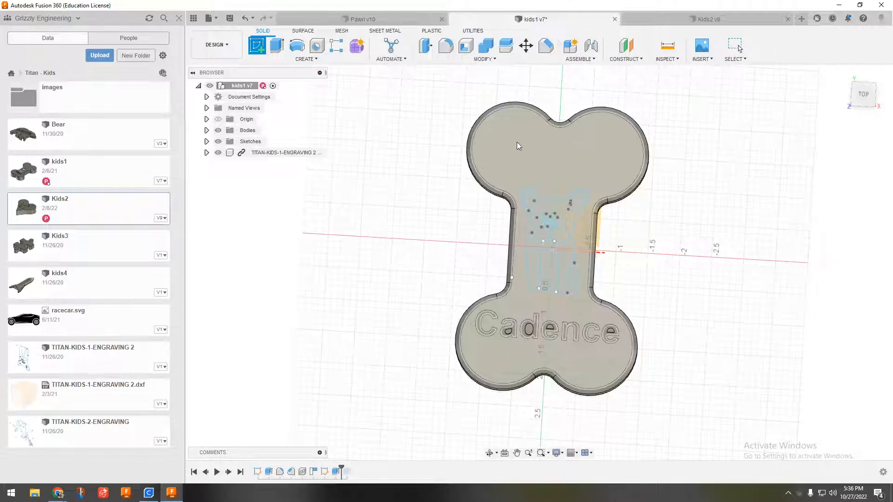
left_click(517, 141)
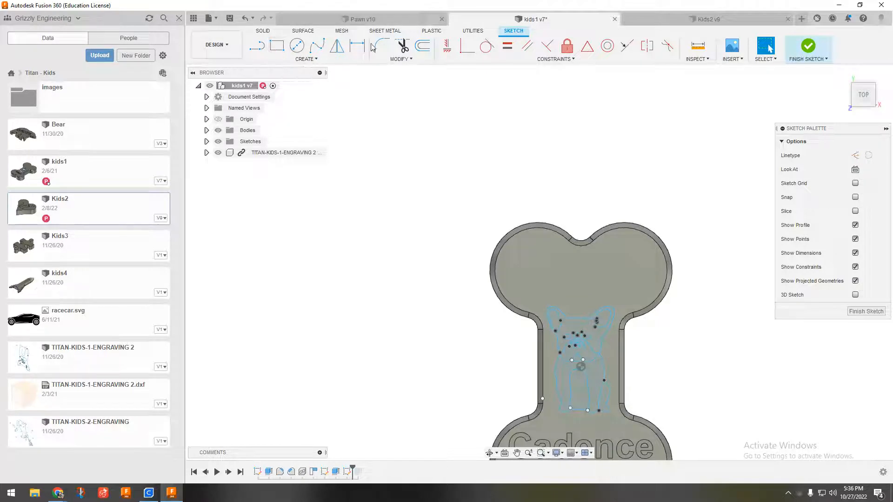
Place a sketch text box across the bone's upper end, above the dog outline, with the text "Hi!".
left_click(310, 61)
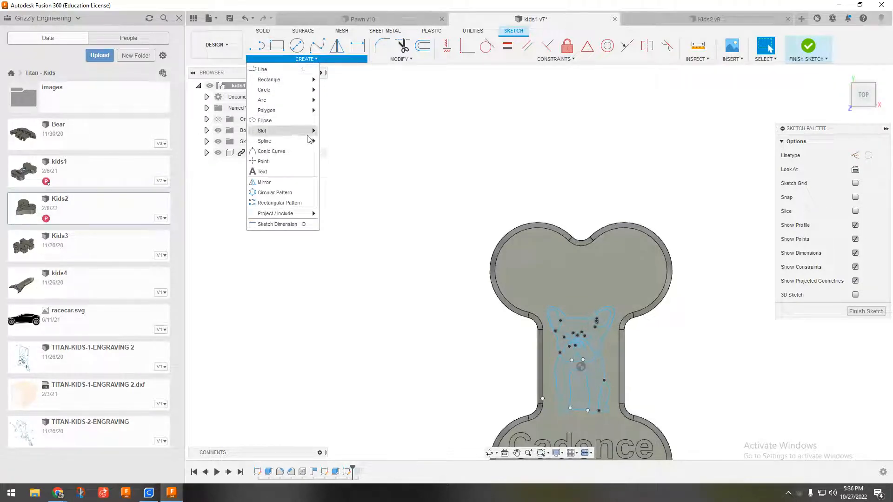
left_click(292, 177)
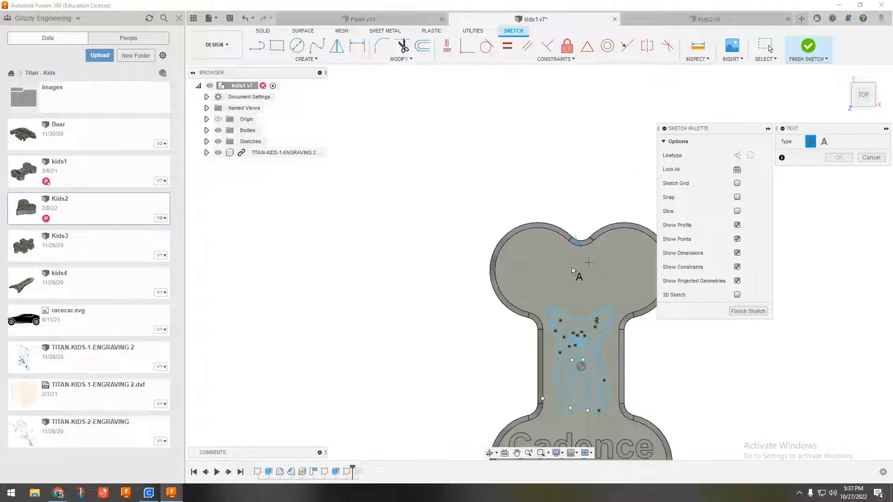
mouse_move(561, 269)
middle_mouse_down()
mouse_move(459, 210)
mouse_move(459, 200)
middle_mouse_up()
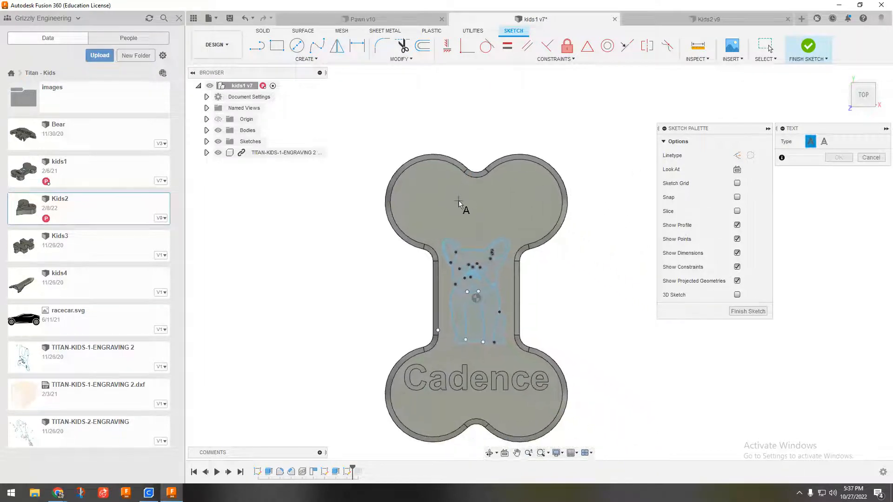
left_click(419, 184)
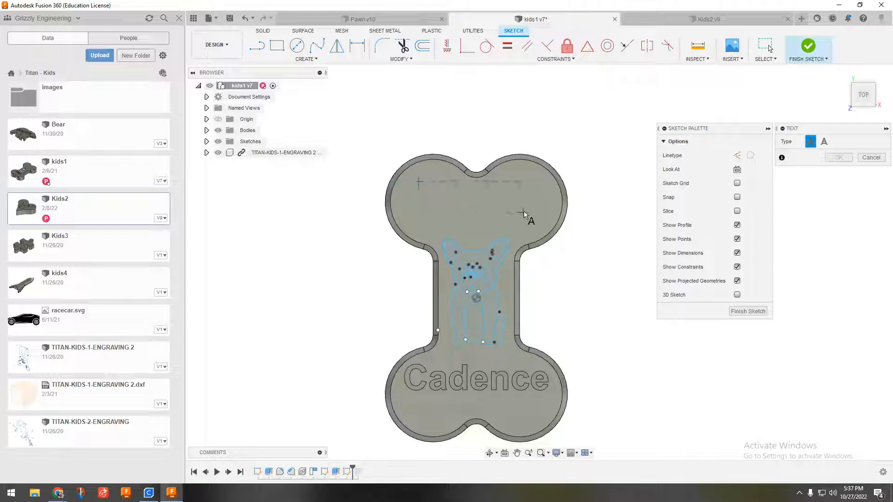
left_click(542, 229)
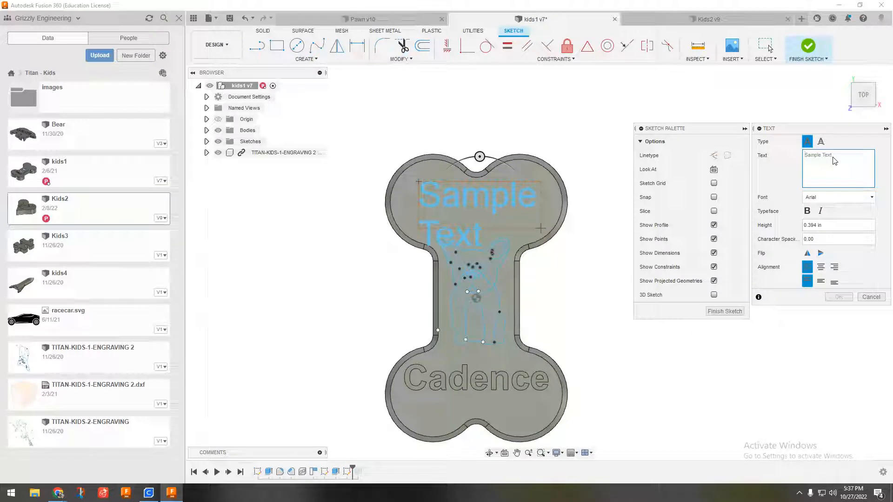
type("Hi!")
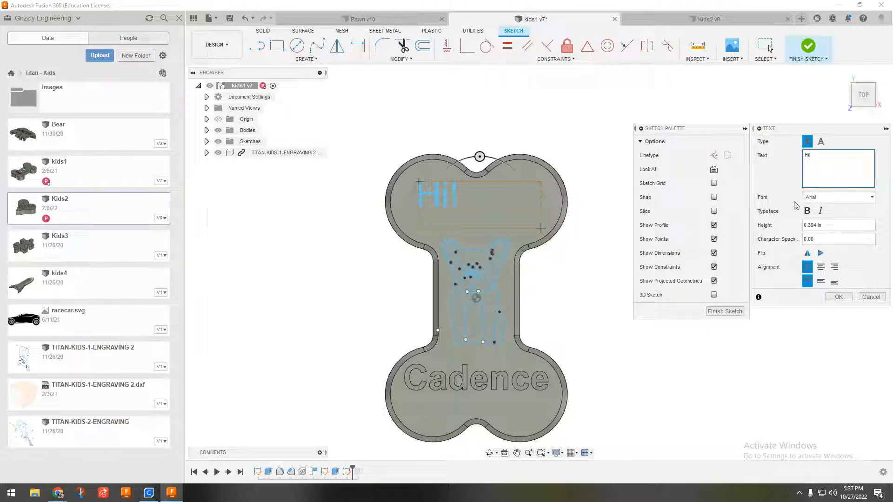
Try the Bahnschrift and Calibri fonts on the "Hi!" text.
left_click(845, 203)
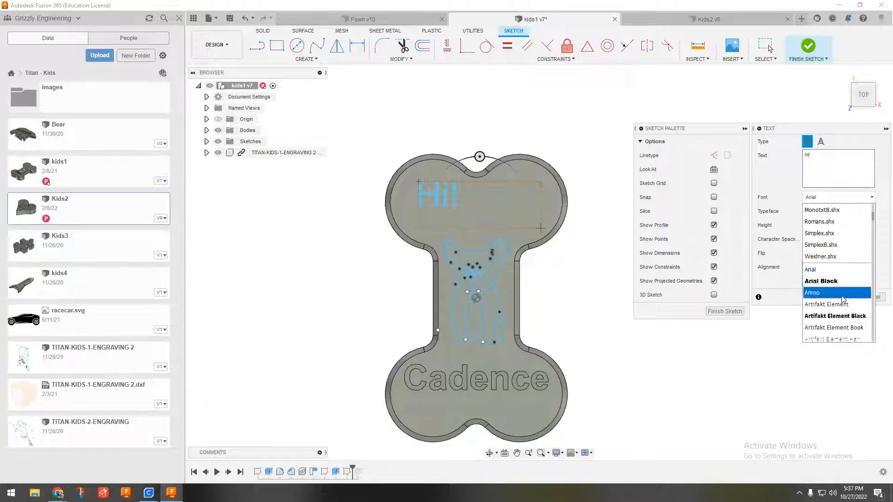
scroll(839, 293, "down", 3)
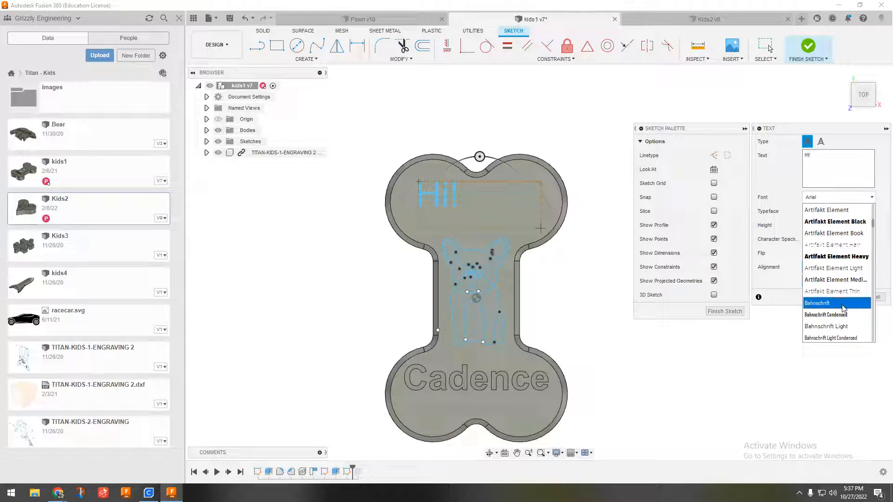
left_click(844, 305)
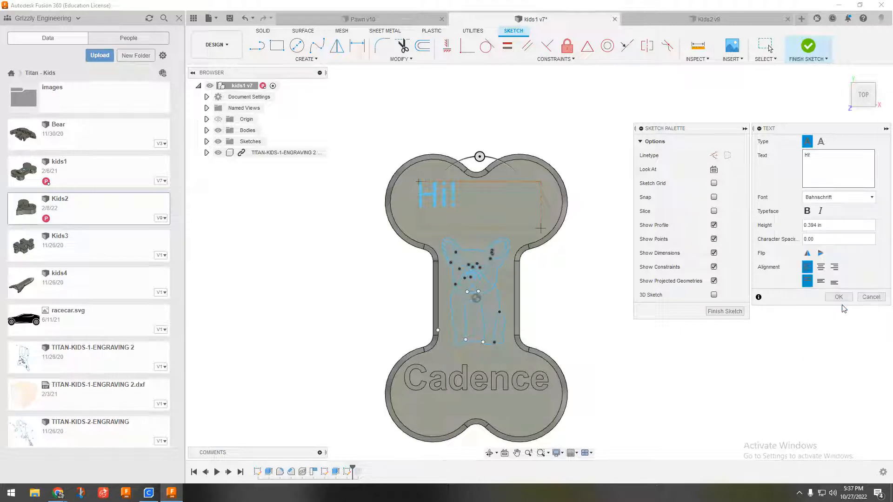
left_click(865, 197)
scroll(835, 316, "down", 4)
left_click(832, 327)
Try the Swis721 BlkCn BT font on the "Hi!" text.
left_click(860, 199)
scroll(854, 247, "down", 5)
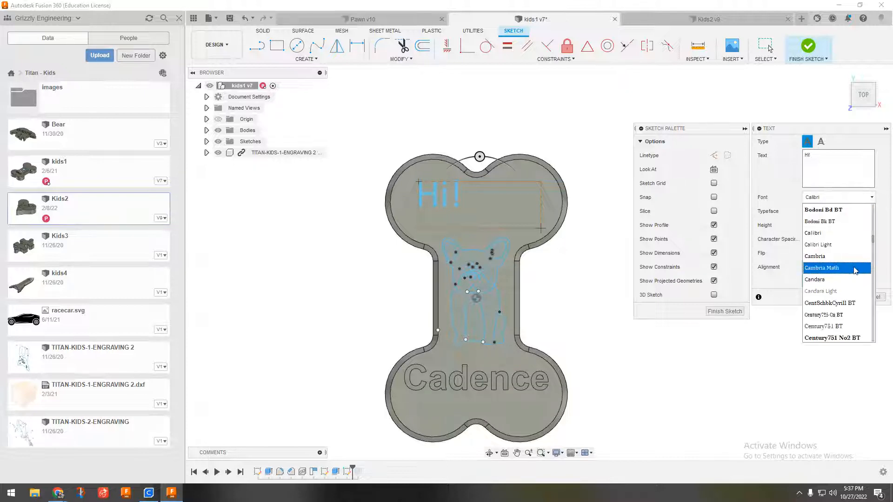
scroll(853, 278, "down", 5)
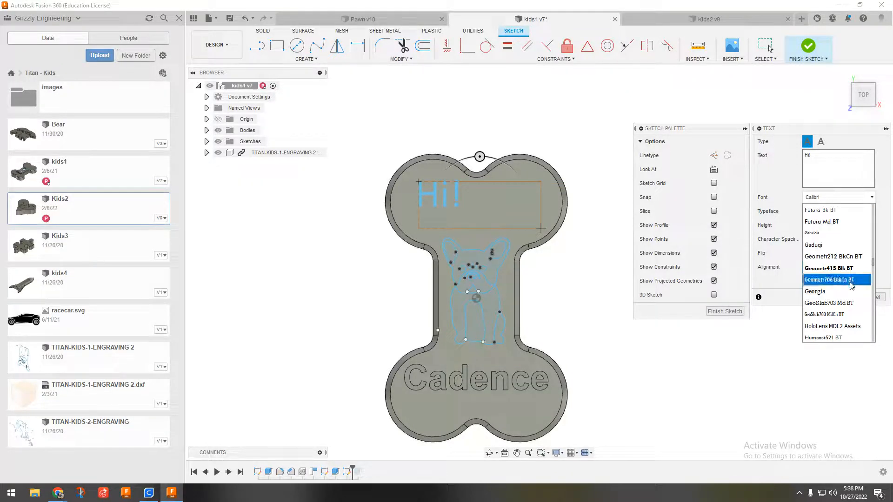
scroll(849, 291, "down", 6)
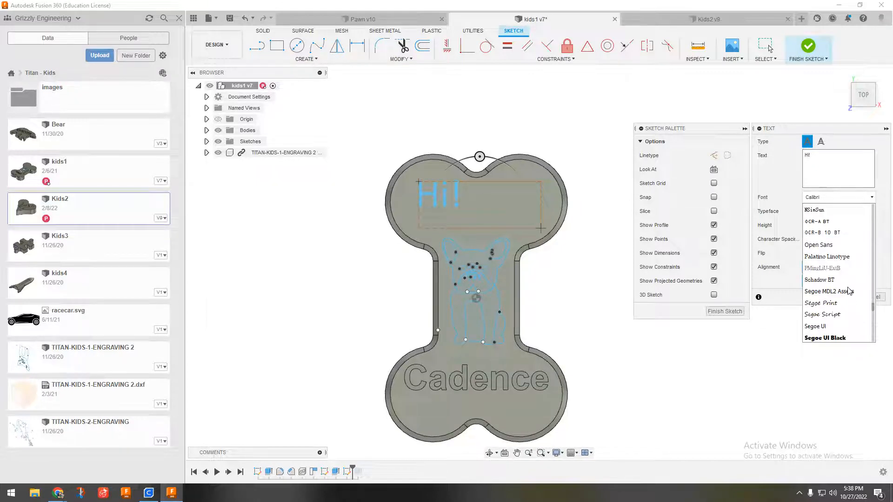
scroll(850, 291, "down", 4)
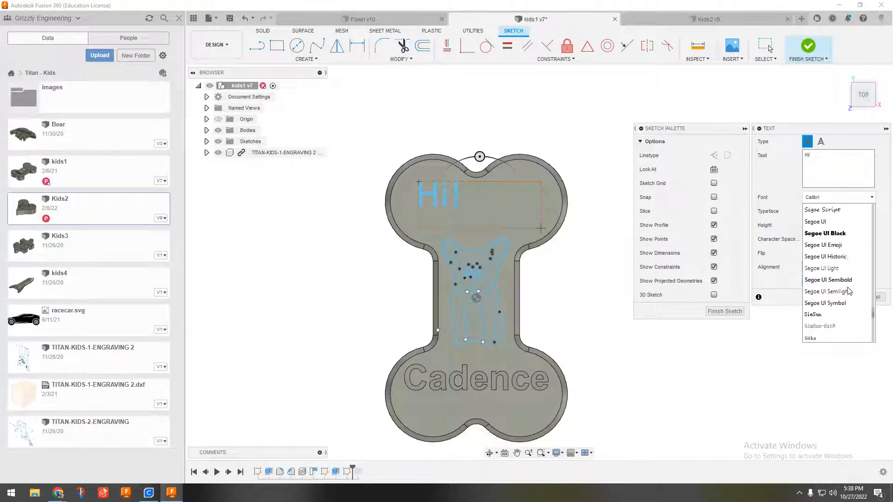
scroll(849, 291, "down", 3)
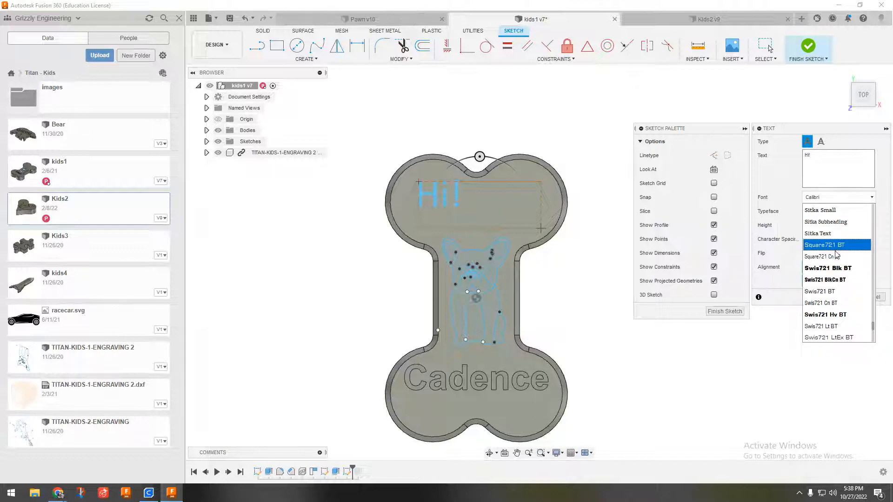
left_click(836, 280)
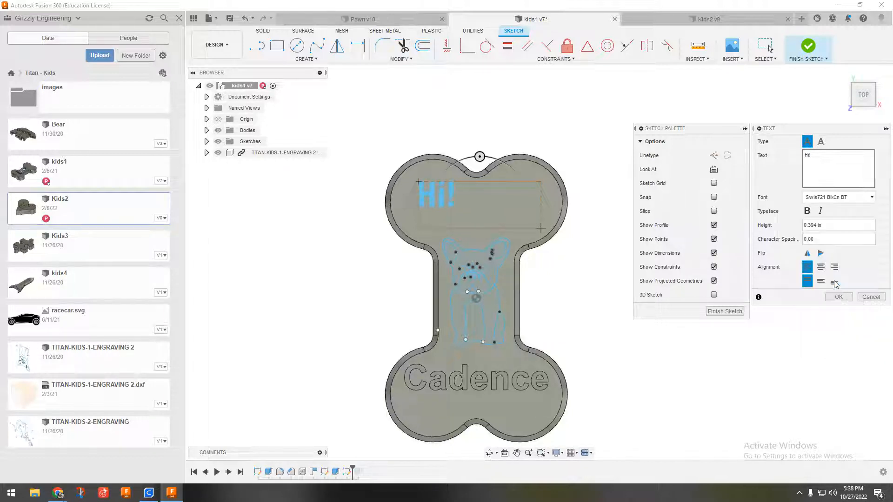
Set the font of the "Hi!" text to Segoe UI Symbol.
left_click(840, 197)
scroll(829, 239, "up", 4)
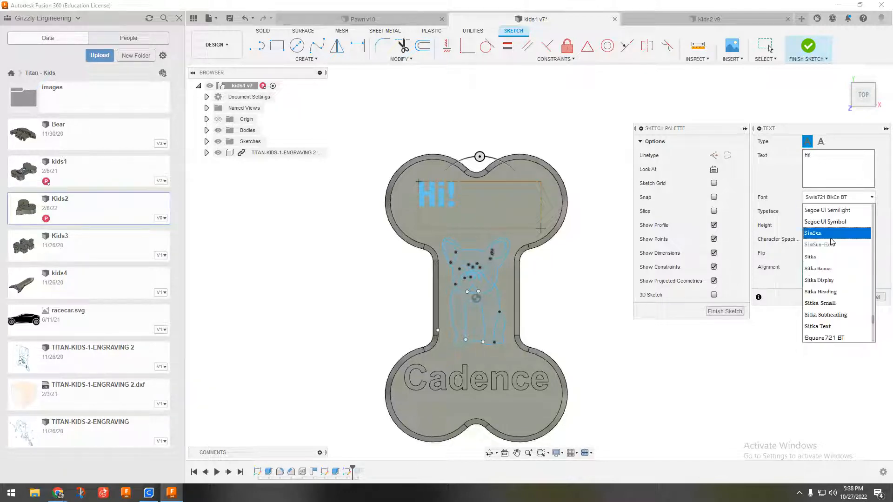
left_click(833, 238)
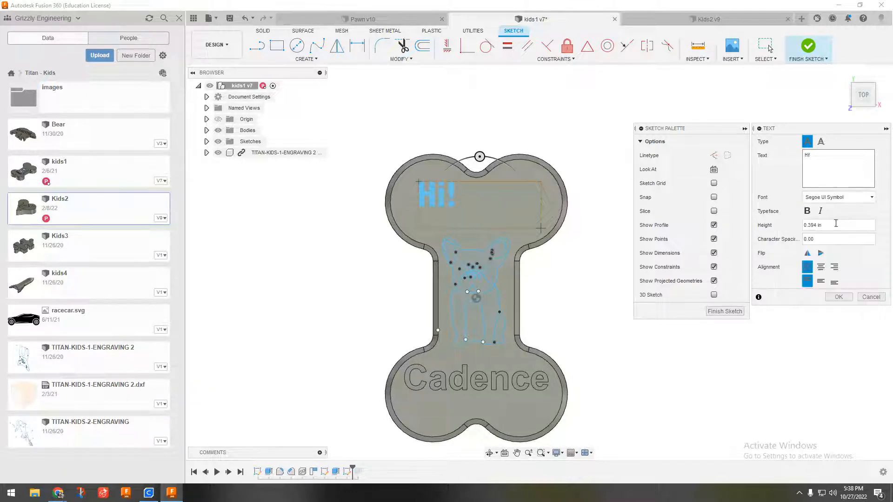
Set the font of the "Hi!" text to Kaufmann BT.
left_click(843, 197)
scroll(837, 245, "up", 3)
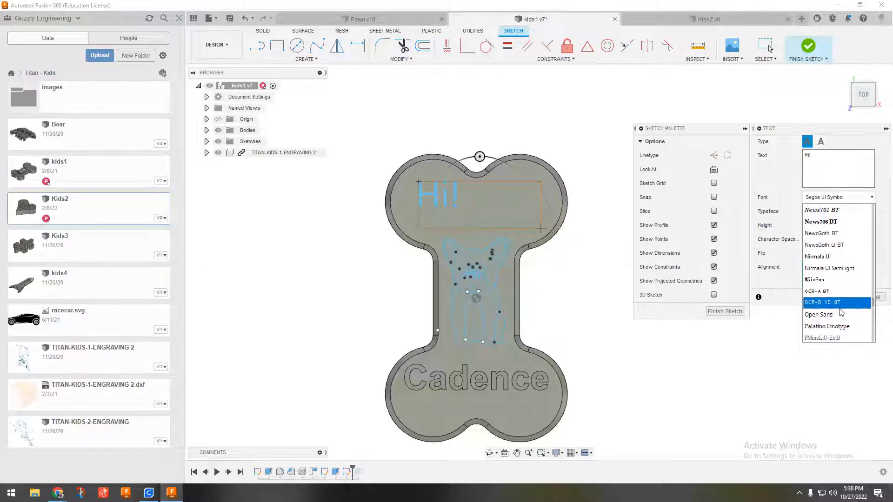
scroll(837, 255, "up", 9)
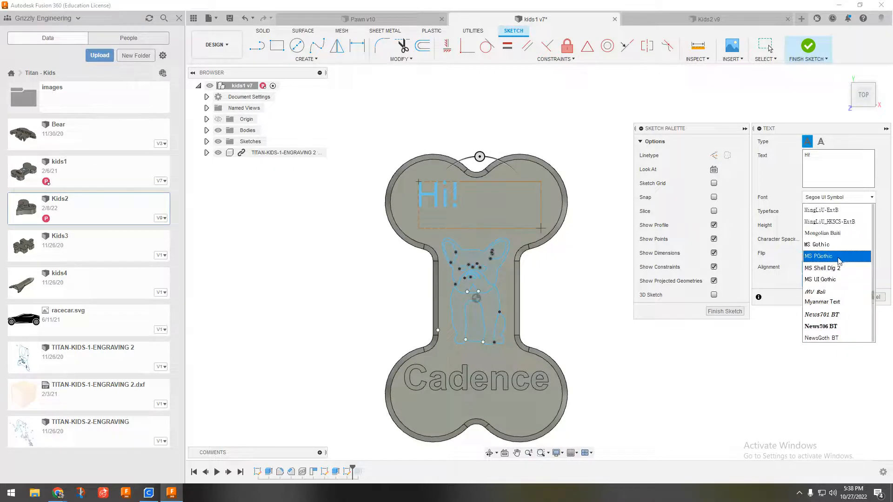
scroll(837, 261, "up", 3)
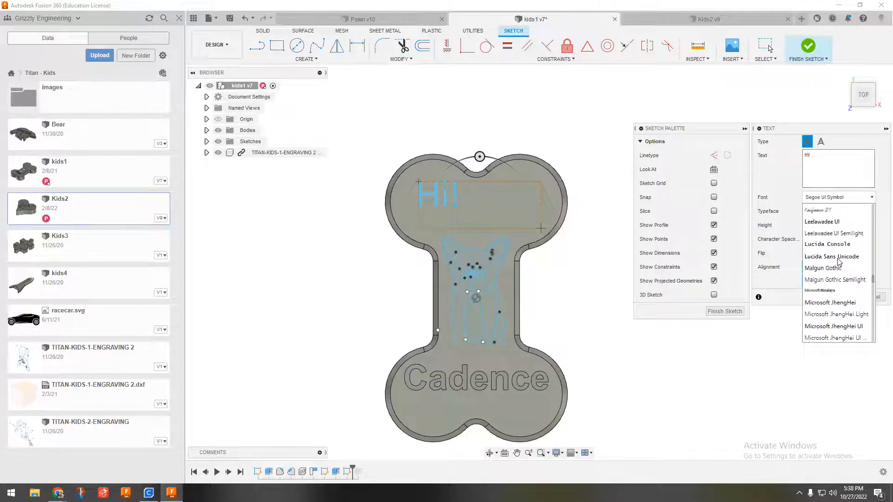
left_click(831, 214)
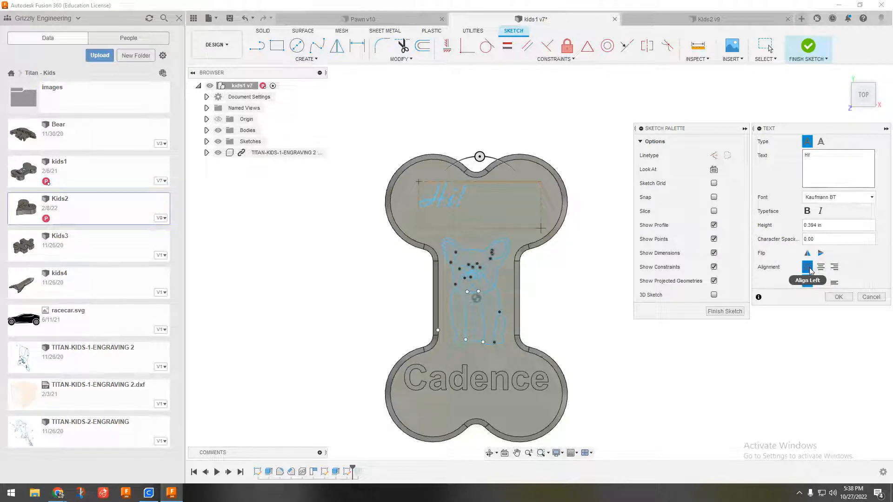
Center the "Hi!" text horizontally and vertically in its box and set its height to 1 in.
left_click(820, 282)
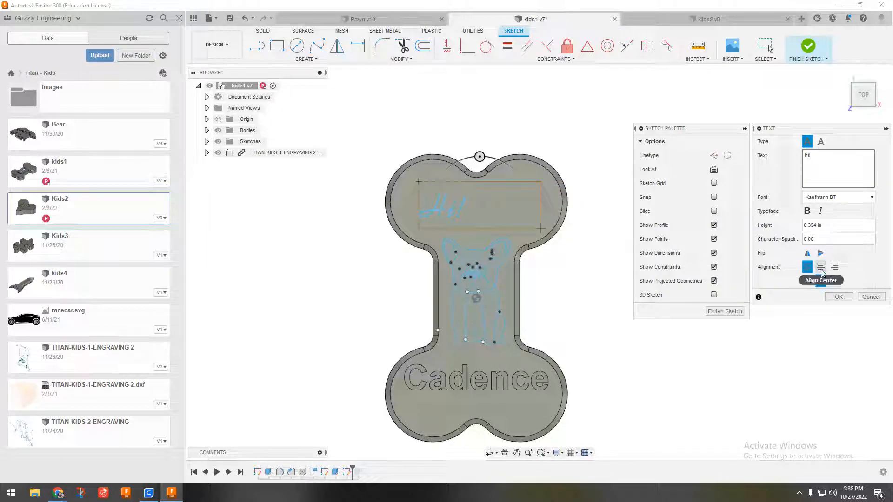
left_click(821, 269)
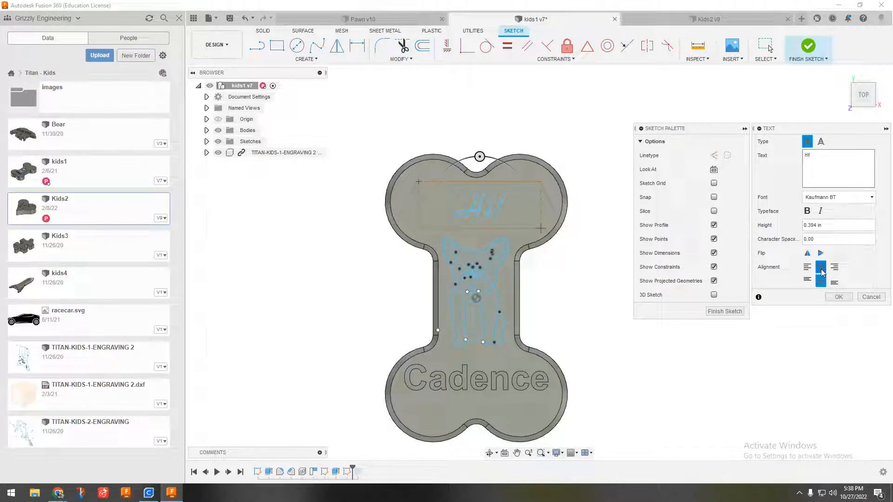
double_click(825, 225)
type("1")
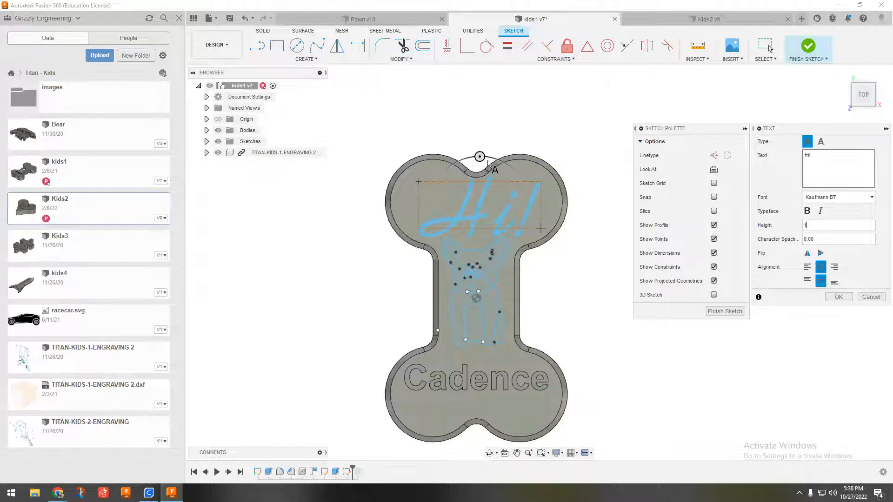
Rotate the "Hi!" text 90 degrees, accept it, and try moving it over the dog outline and back to the bone's upper end.
left_click_drag(480, 154, 421, 207)
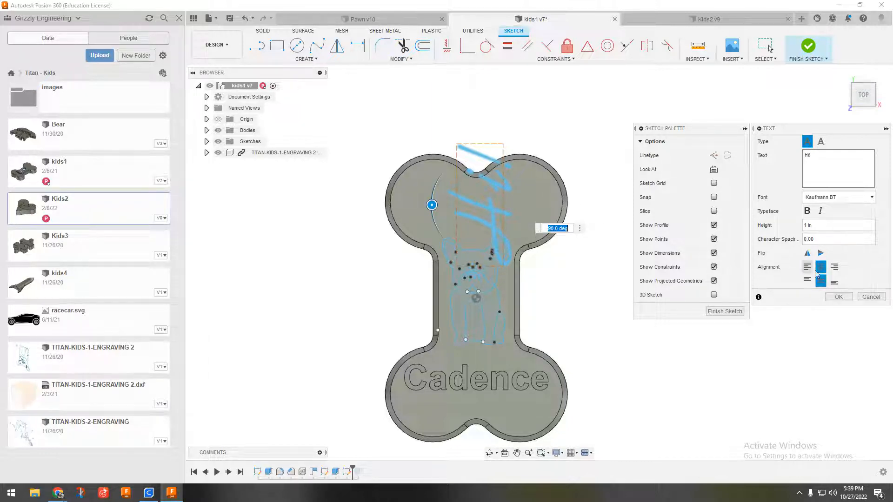
left_click(839, 297)
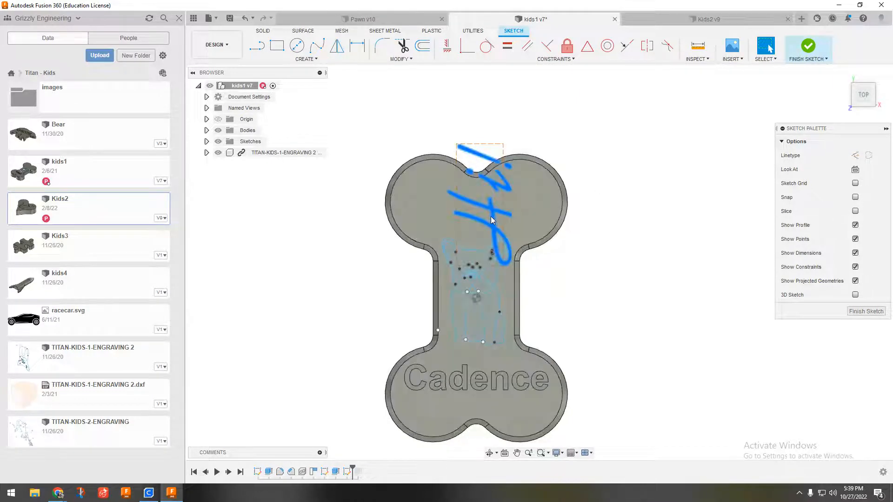
left_click_drag(493, 220, 485, 314)
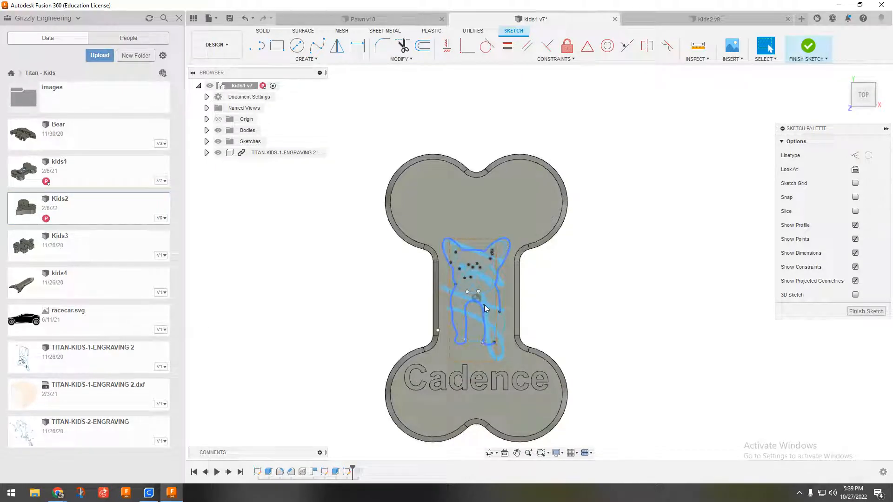
left_click_drag(487, 311, 494, 177)
Edit the "Hi!" text and rotate it by -90 degrees so it reads horizontally.
double_click(484, 180)
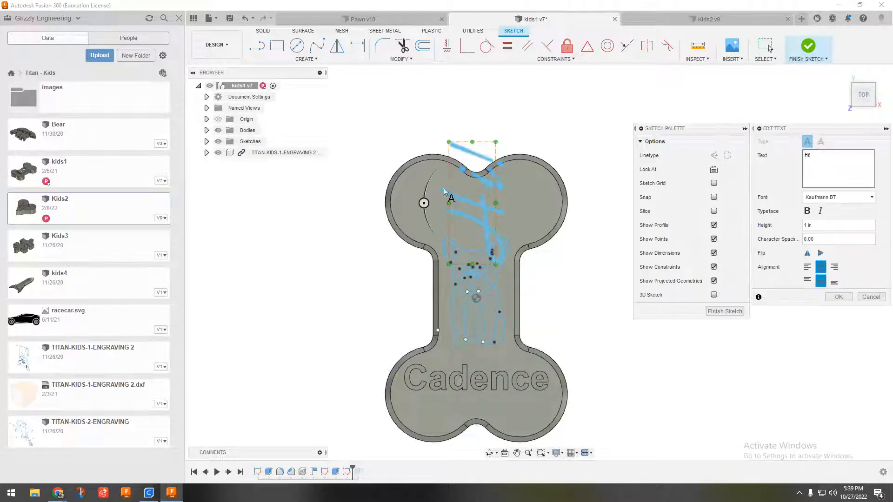
mouse_move(424, 205)
left_mouse_down()
mouse_move(427, 189)
mouse_move(496, 143)
mouse_move(479, 148)
left_mouse_up()
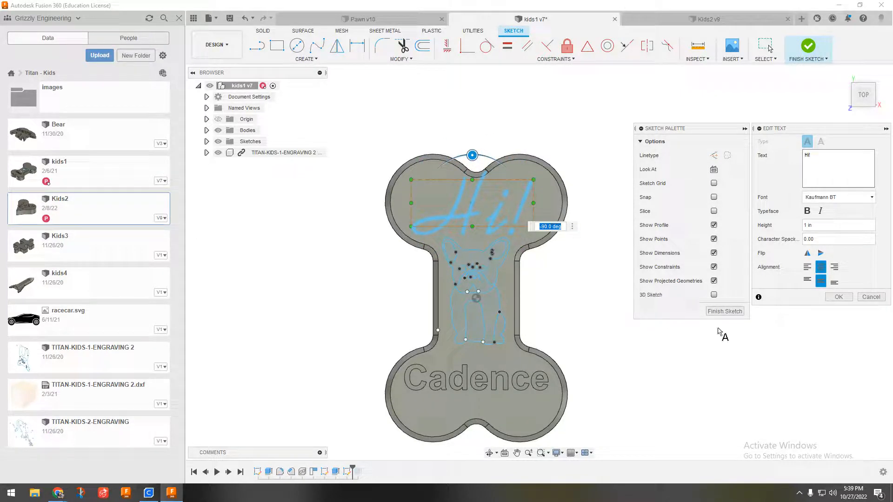
left_click(839, 298)
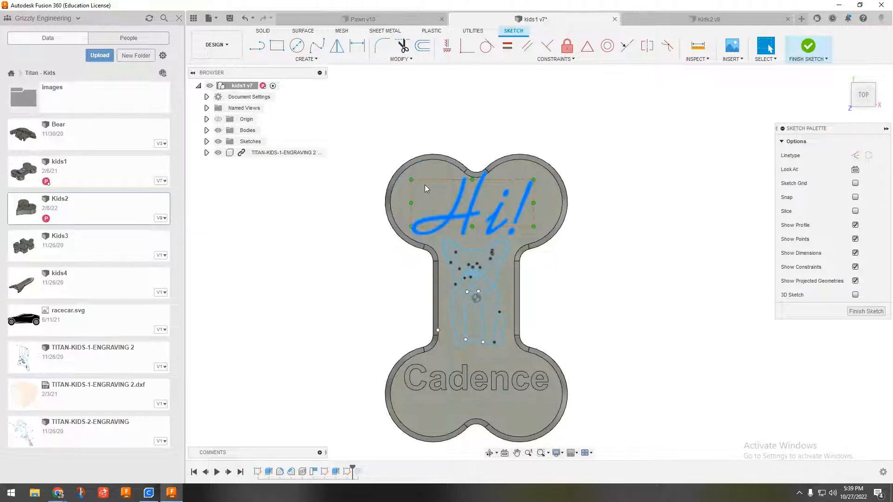
Shift the "Hi!" text slightly to the right to center it on the bone's upper end, and finish the sketch.
left_click(512, 227)
left_click_drag(469, 216, 476, 216)
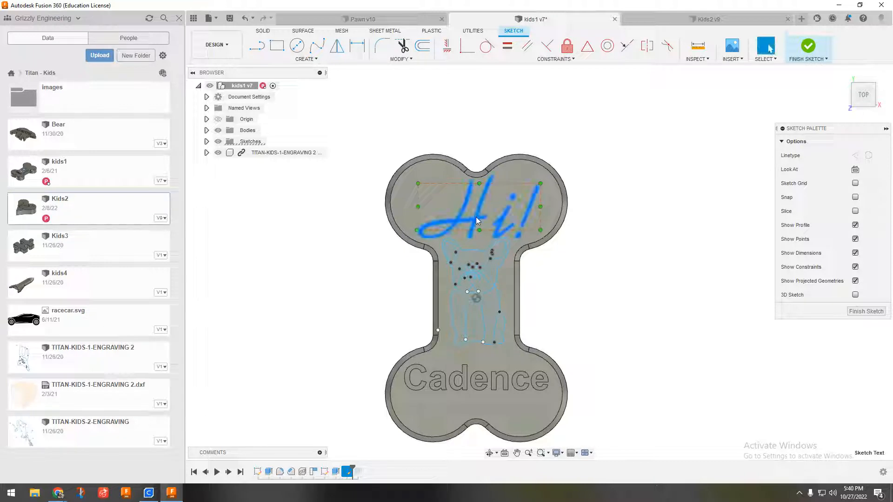
left_click(867, 313)
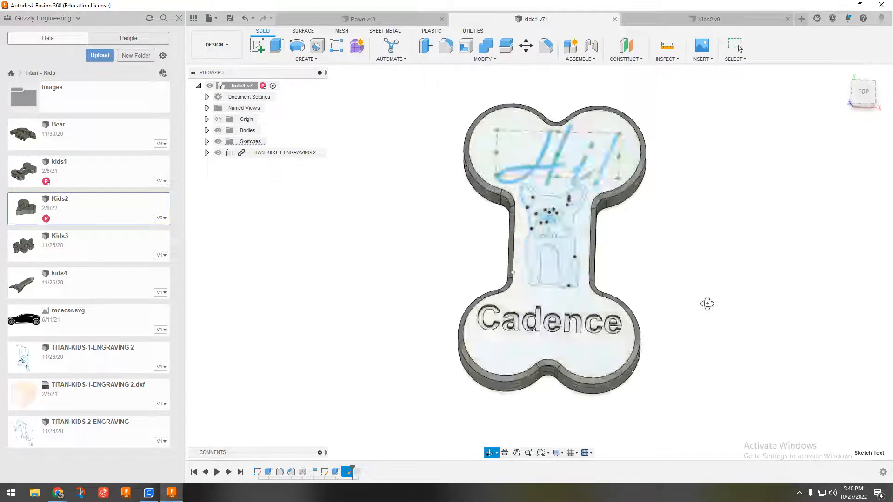
Extrude the "Hi!" text -0.35 in into the bone as a cut.
left_click(218, 142)
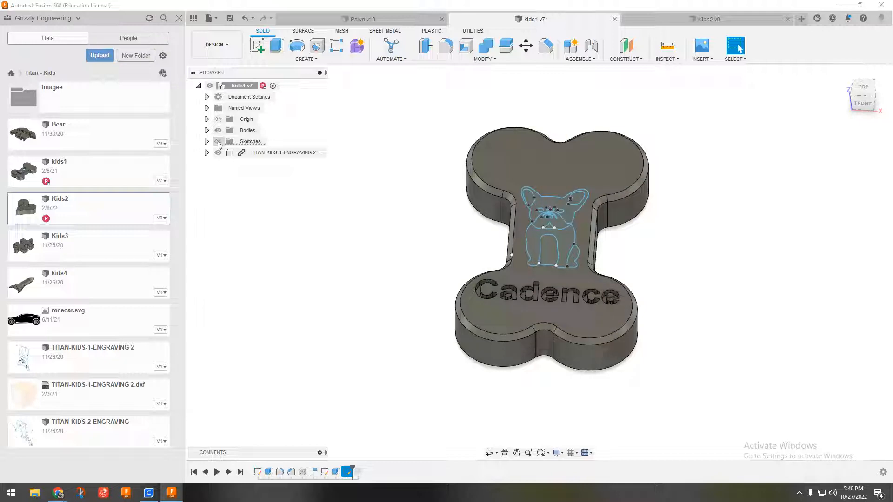
left_click(218, 142)
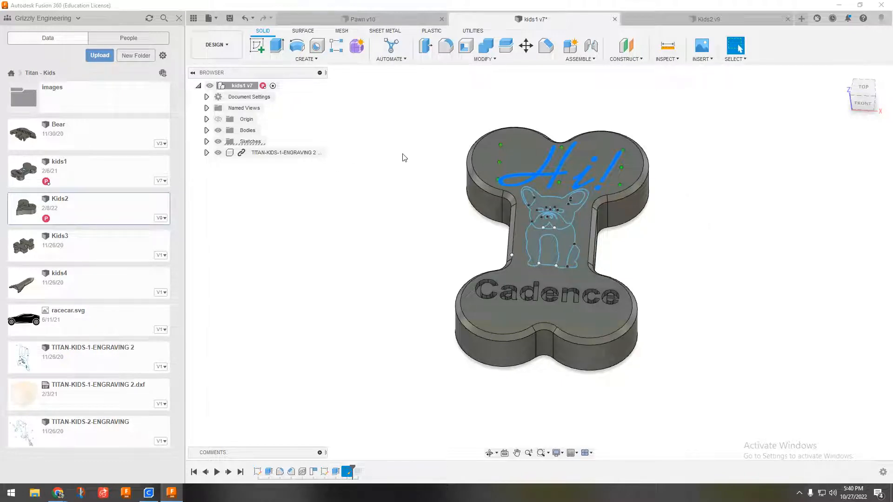
left_click(277, 45)
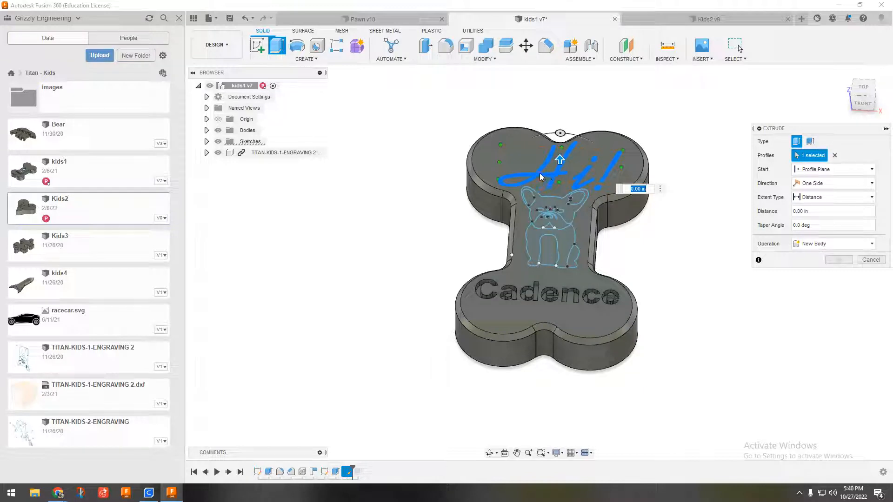
left_click(835, 155)
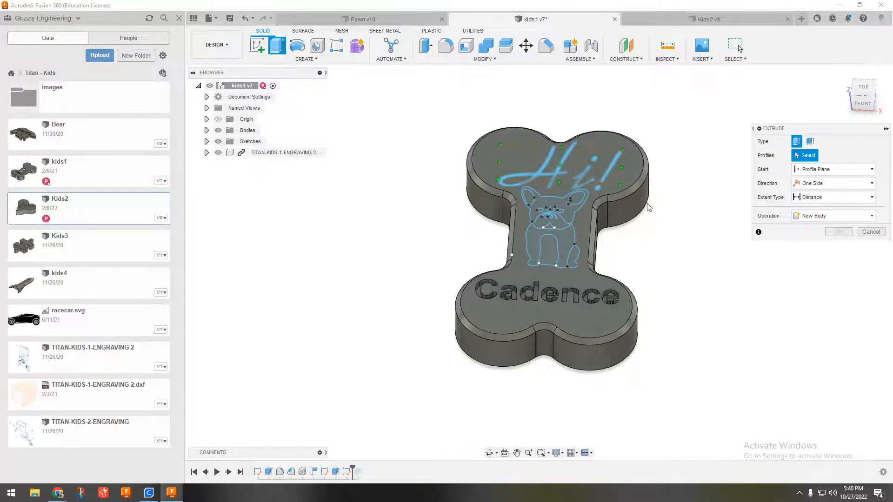
scroll(535, 179, "up", 6)
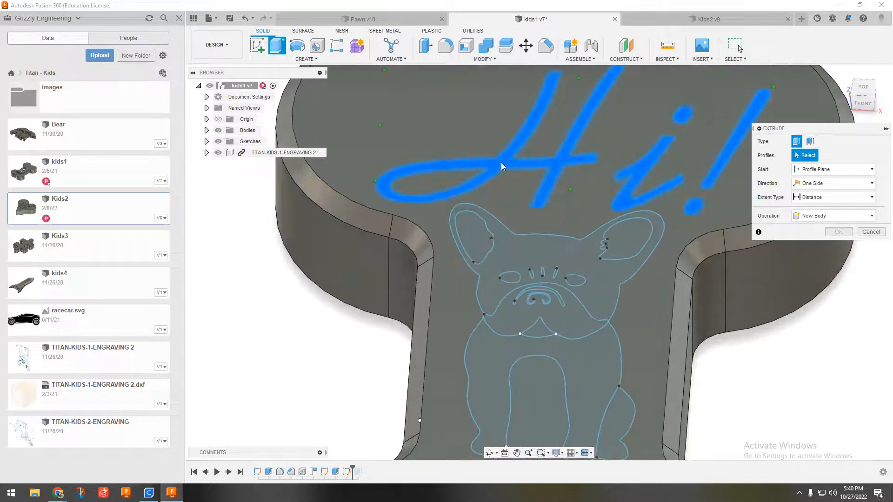
left_click(521, 140)
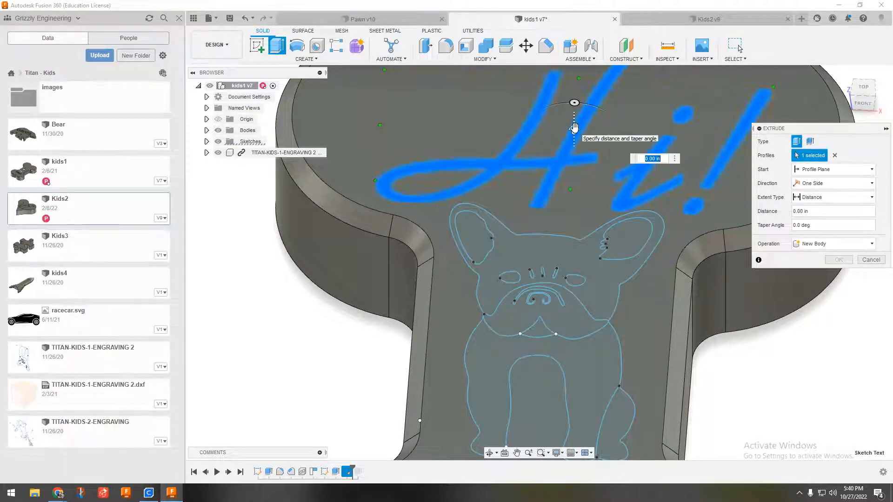
left_click_drag(573, 139, 575, 178)
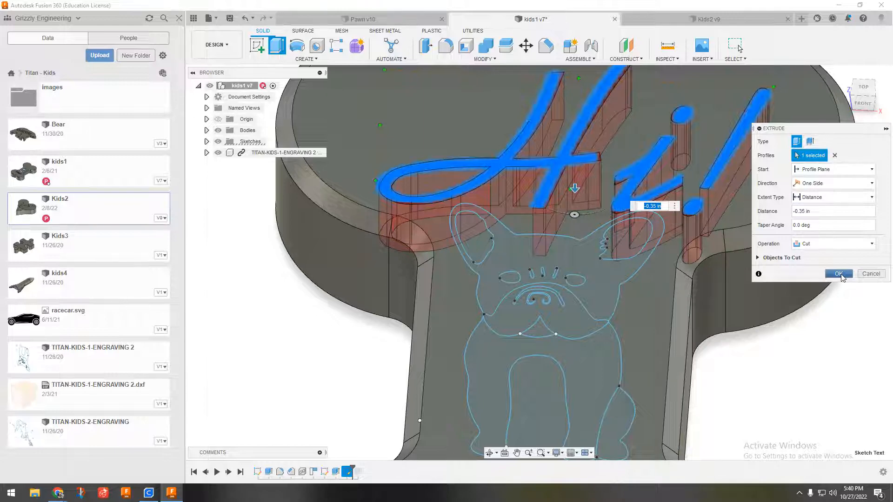
left_click(838, 274)
Examine the engraved "Hi!", the dog outline and the engraved name on the bone's upper face.
scroll(647, 248, "down", 3)
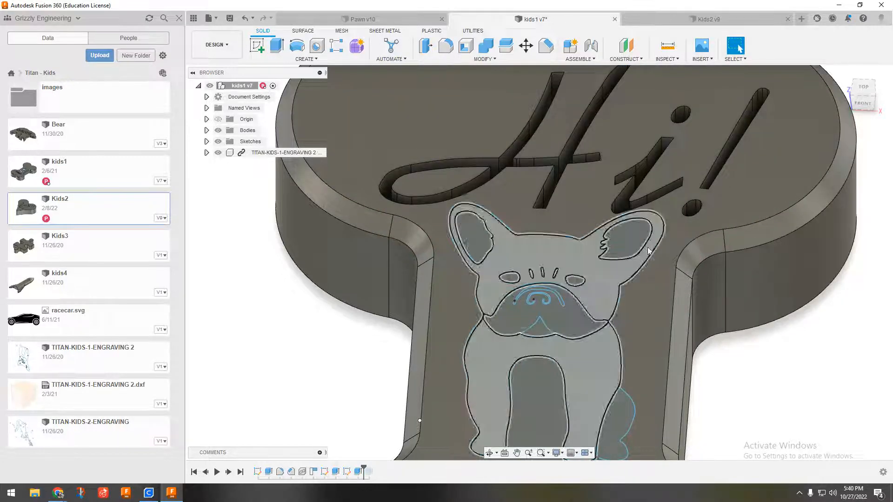
middle_click_drag(624, 258, 684, 272, "shift")
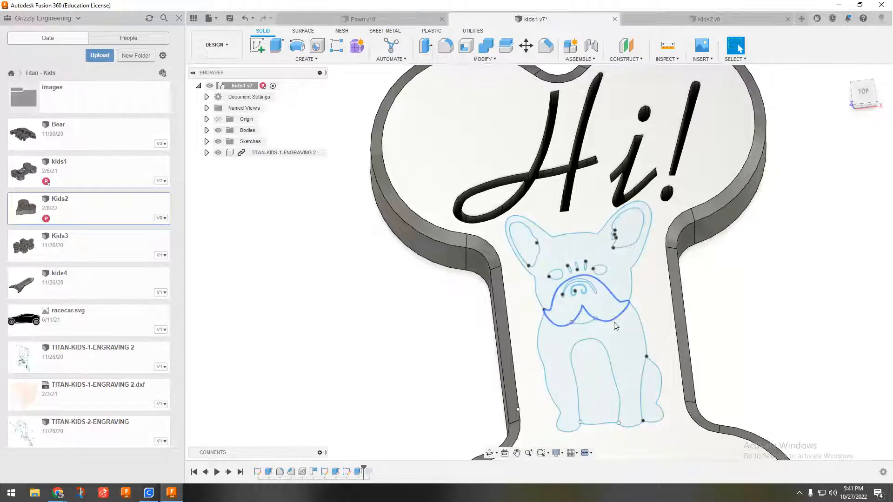
scroll(615, 330, "up", 2)
scroll(616, 334, "down", 3)
scroll(619, 335, "down", 4)
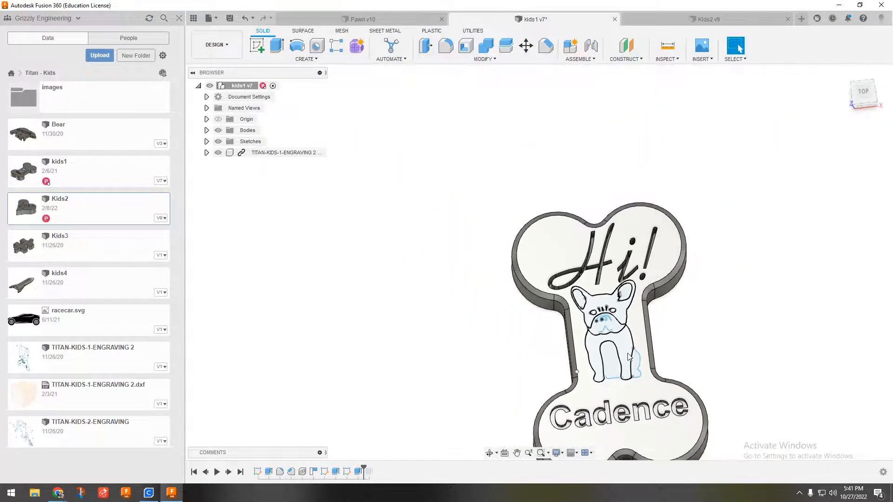
middle_click_drag(621, 303, 535, 278)
scroll(535, 278, "up", 3)
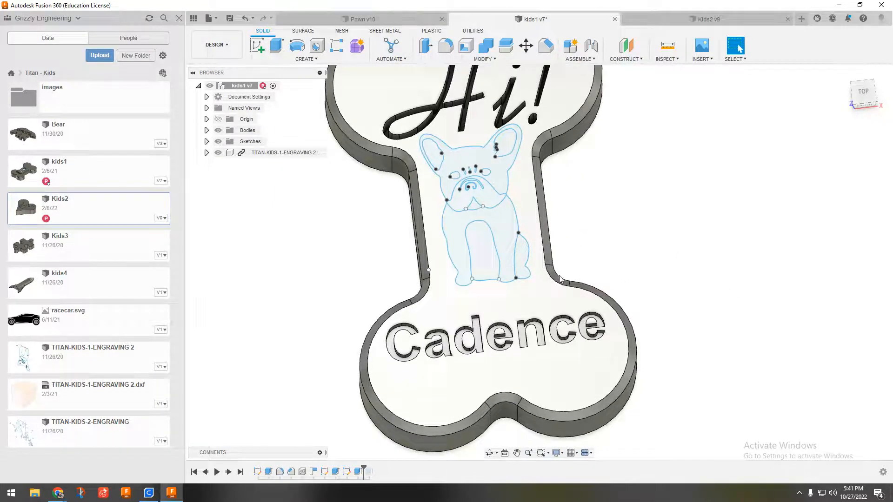
scroll(552, 297, "down", 3)
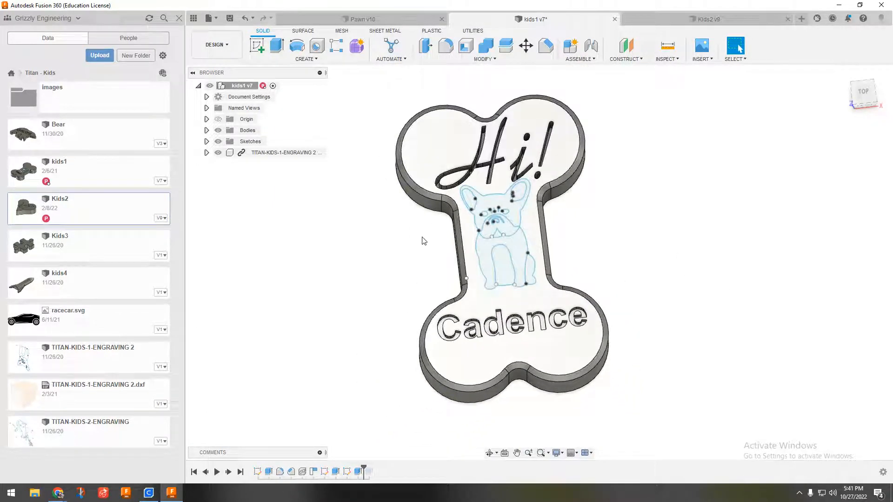
Start a sketch on the flat left side face of the bone's narrow middle section.
middle_click_drag(423, 241, 480, 194, "shift")
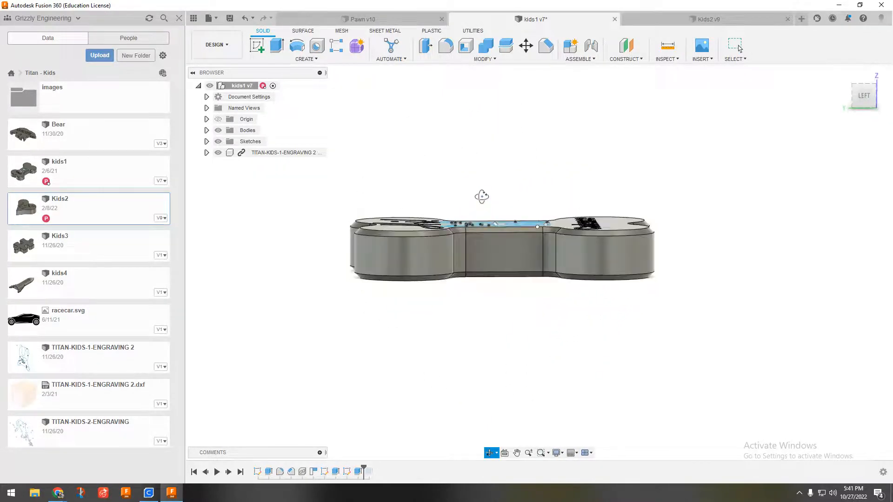
left_click(258, 45)
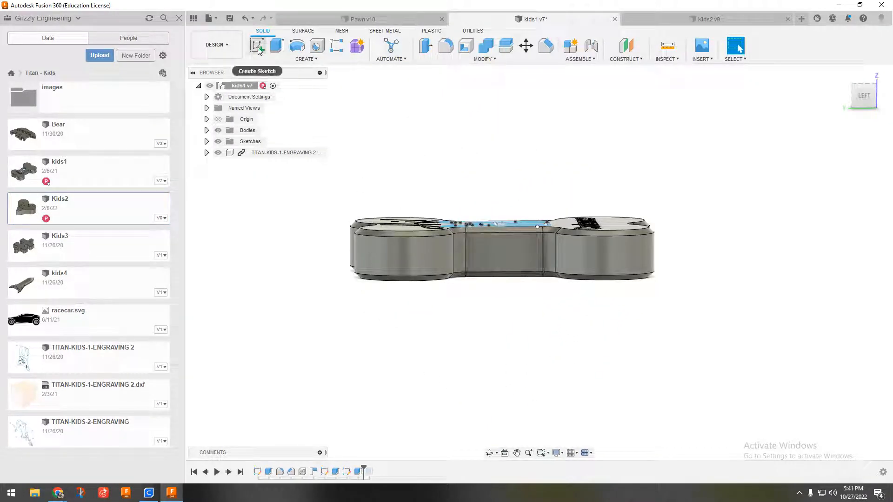
left_click(523, 248)
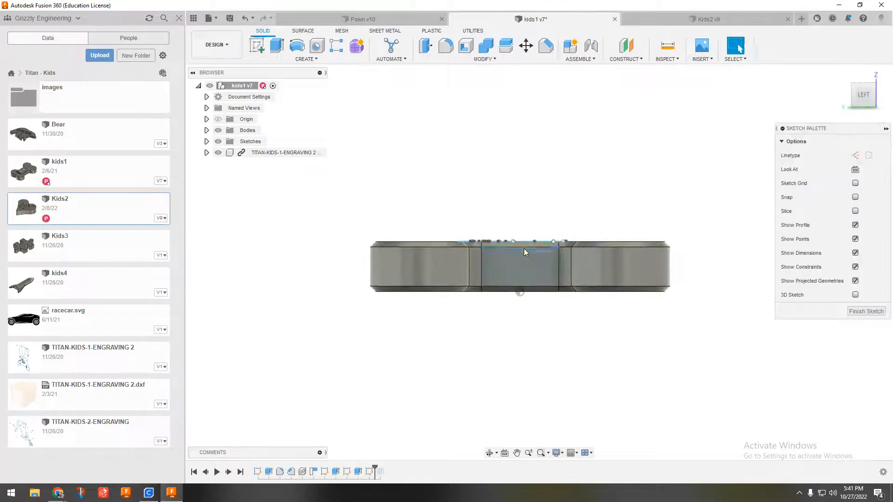
Add the sketch text "dog bone" with a height of 0.125 in, in a text frame spanning the narrow middle section's side face.
left_click(291, 60)
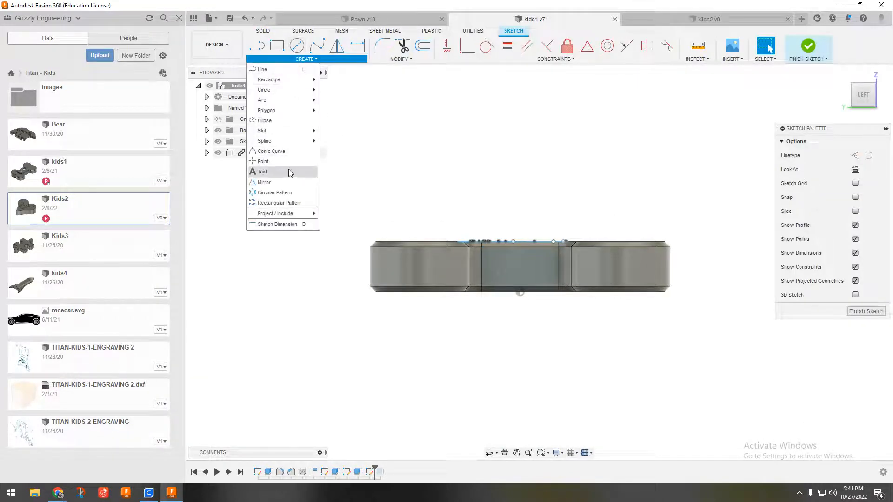
left_click(286, 172)
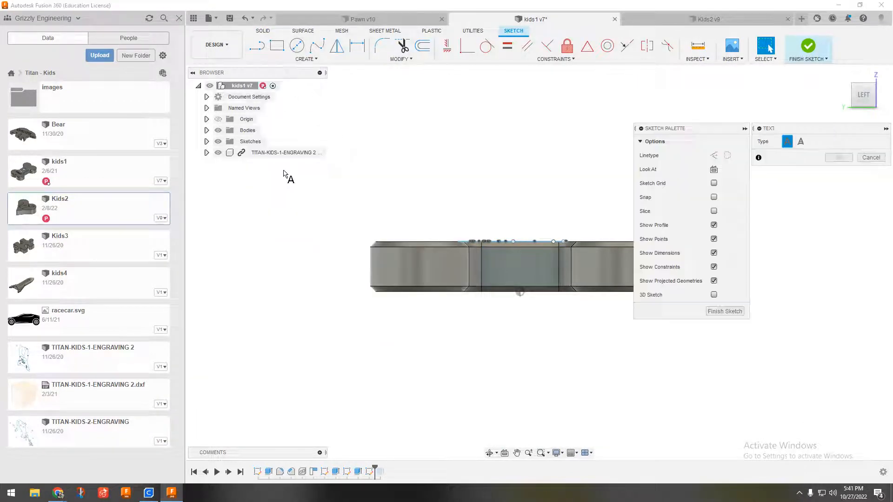
left_click(483, 246)
left_click(560, 286)
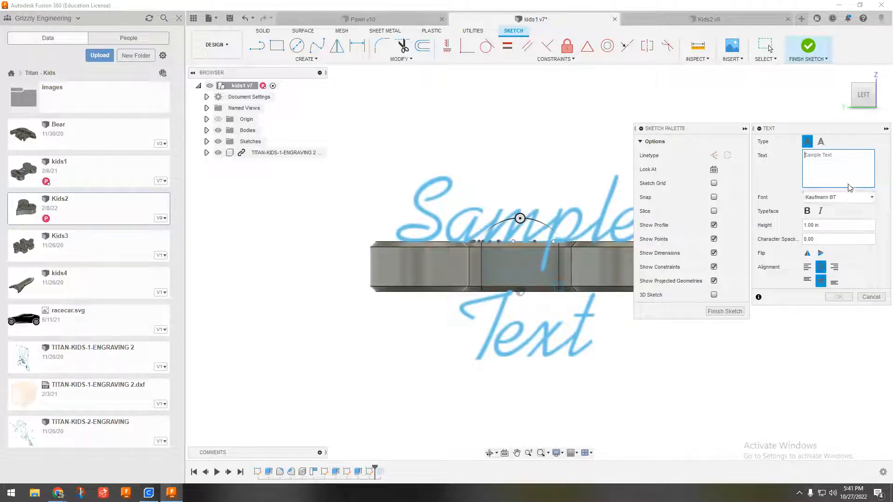
left_click(836, 224)
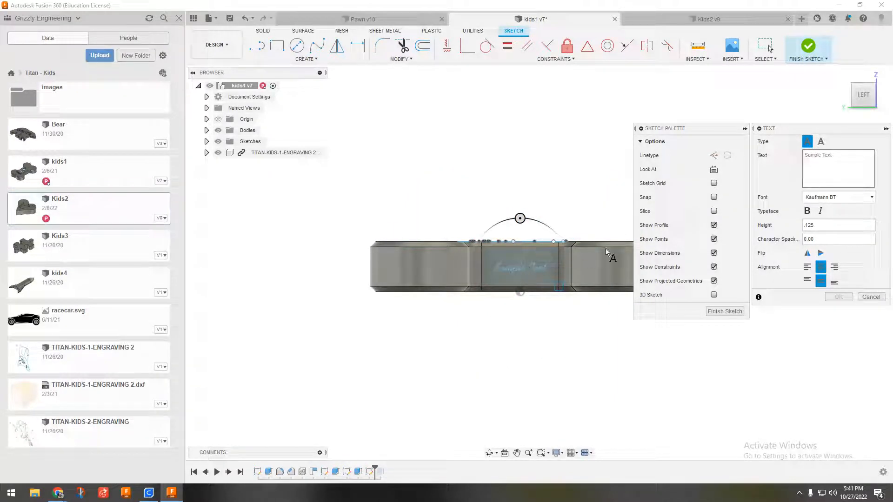
left_click(818, 157)
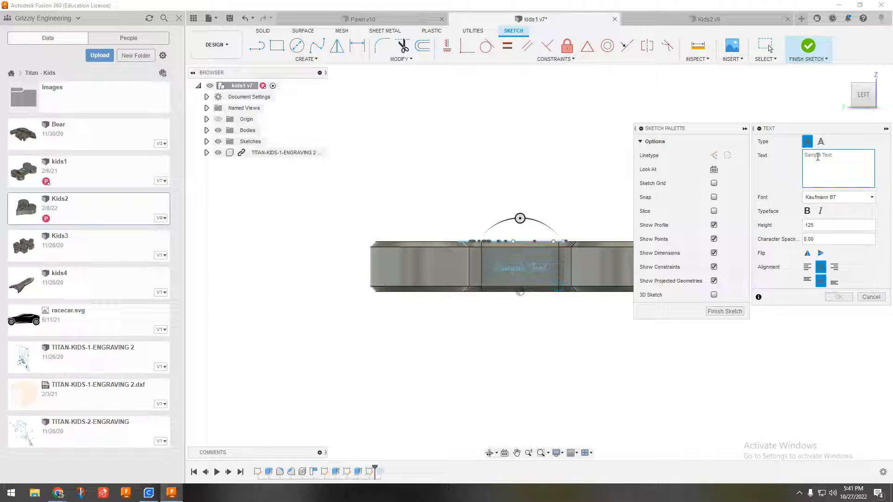
type("dog bone")
Set the "dog bone" text's font to Impact and its typeface to italic.
left_click(843, 198)
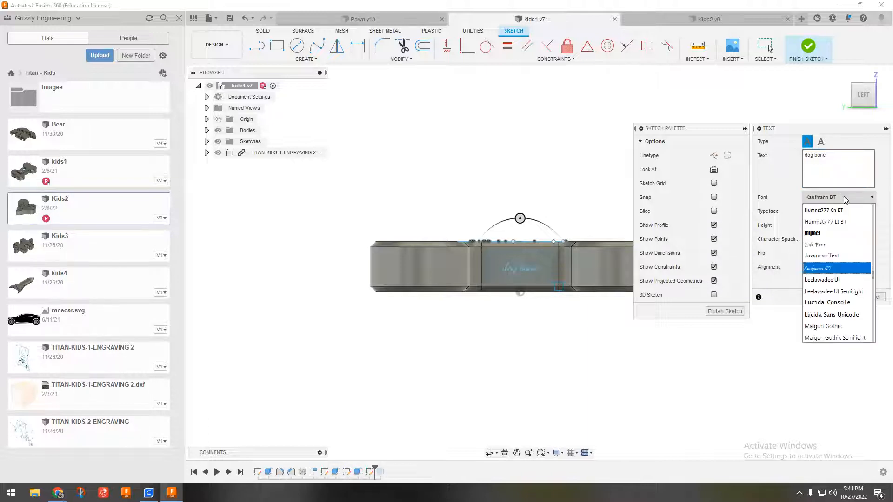
left_click(829, 234)
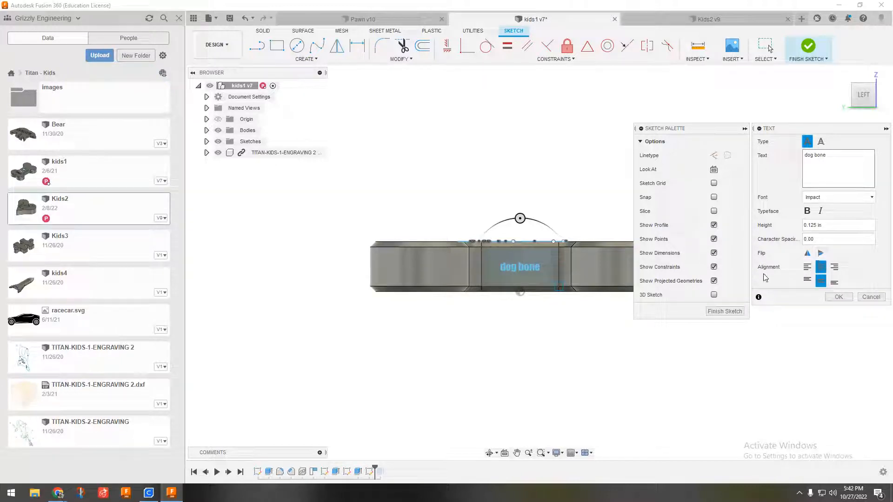
left_click(808, 212)
left_click(822, 211)
Try the horizontal and vertical flips on the "dog bone" text.
left_click(808, 254)
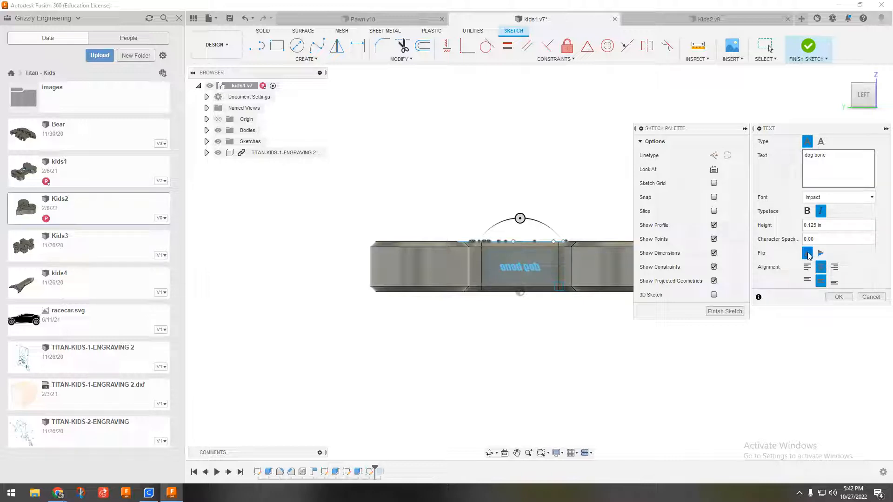
left_click(808, 255)
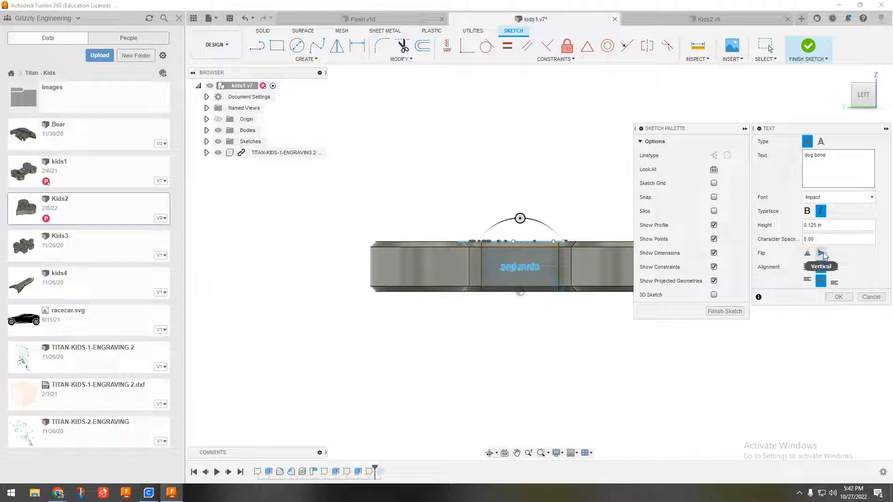
left_click(821, 254)
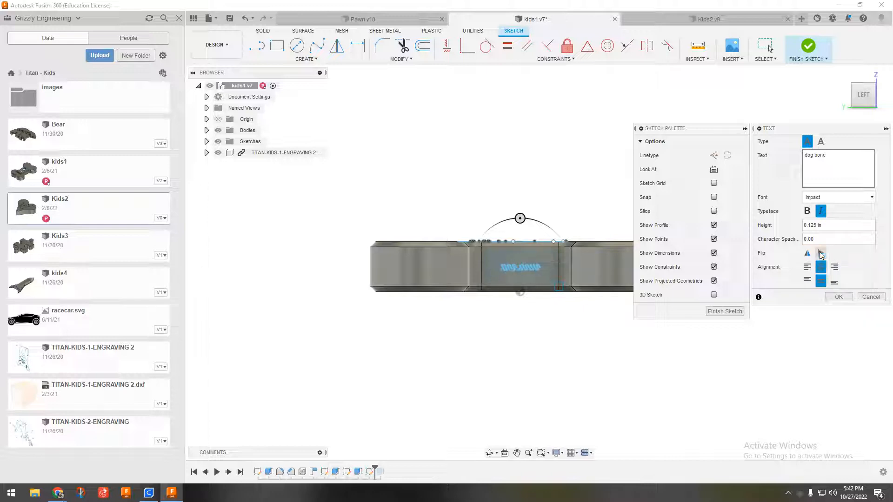
left_click(808, 255)
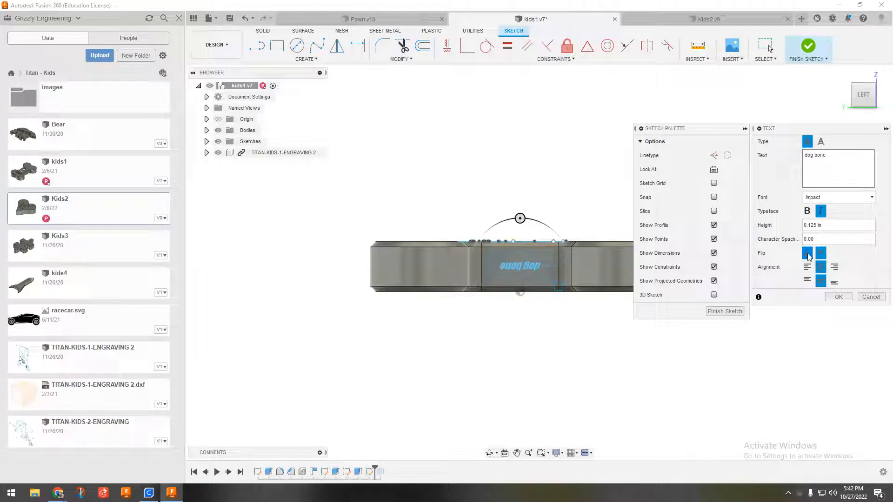
left_click(809, 256)
left_click(821, 254)
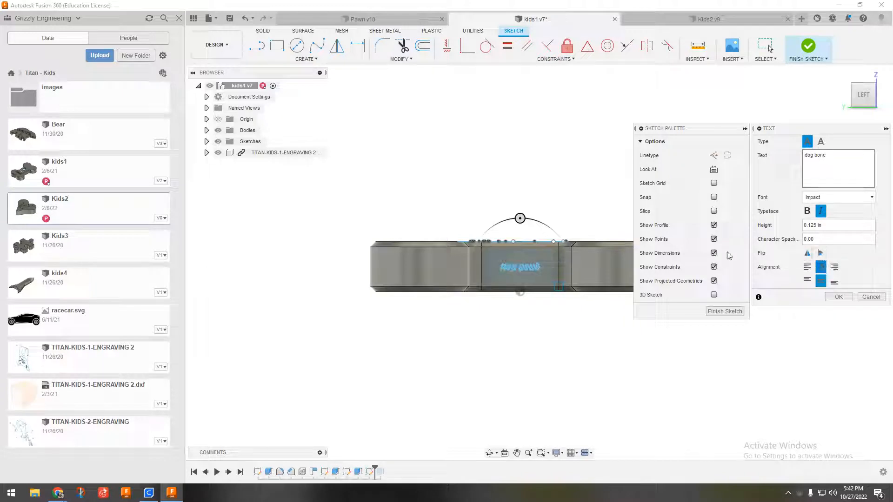
Finish the text sketch and extrude the "dog bone" text 0.1 in outward from the side face as a join.
left_click(839, 297)
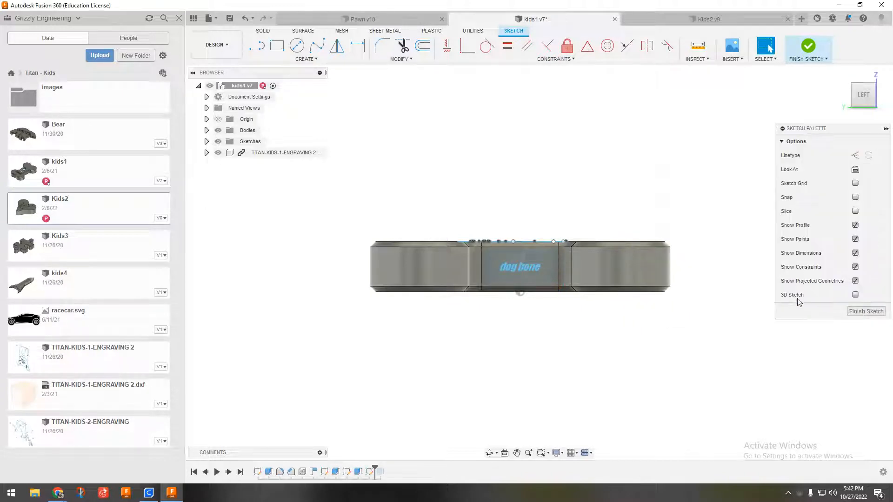
left_click(849, 311)
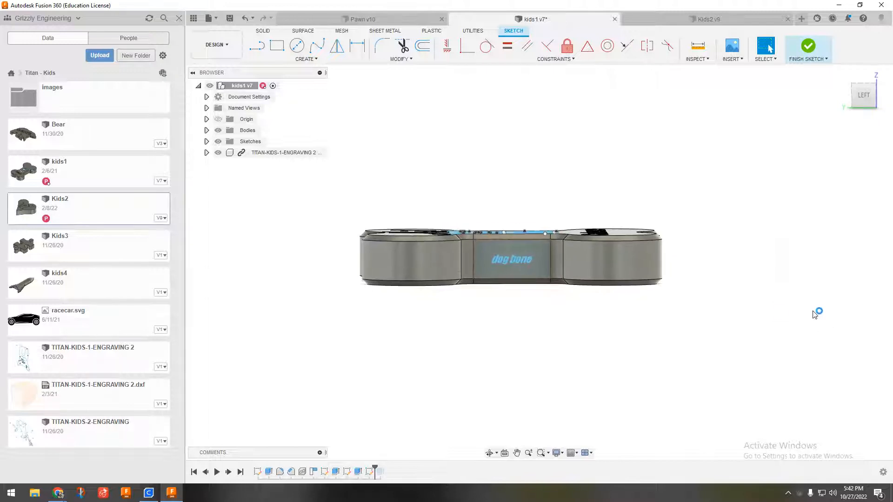
left_click(276, 46)
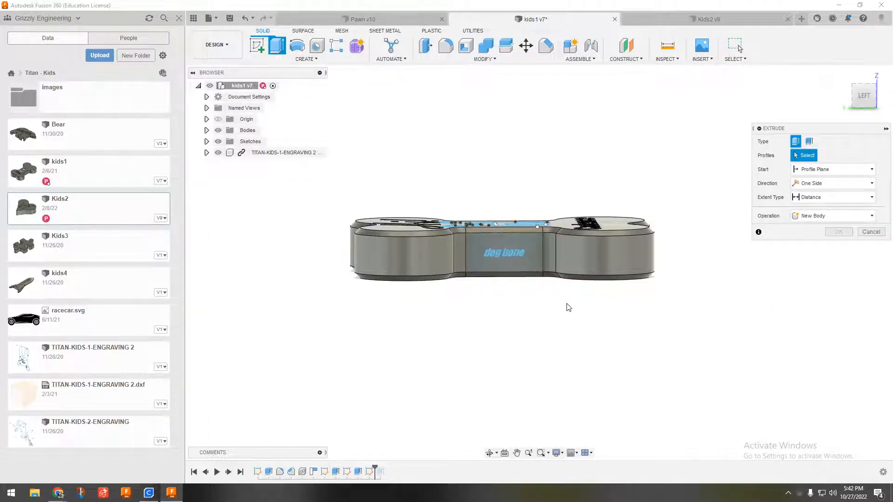
middle_click_drag(568, 307, 553, 283, "shift")
scroll(507, 244, "up", 5)
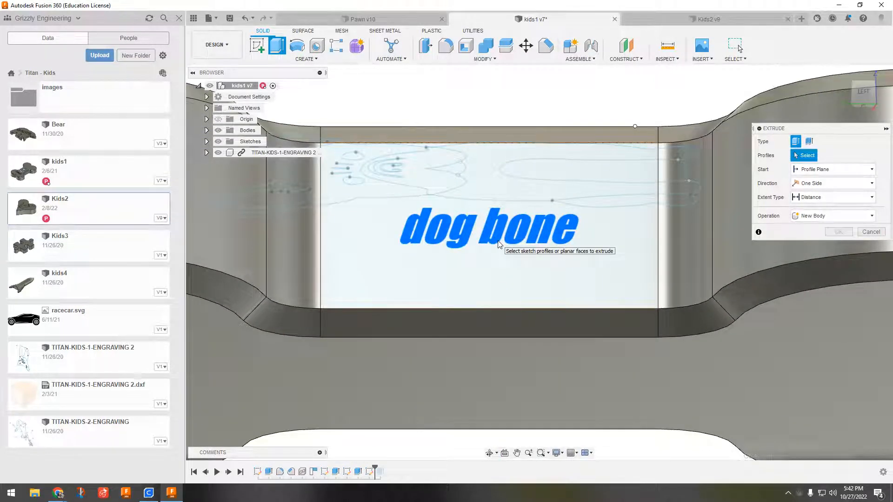
left_click(502, 242)
scroll(491, 225, "up", 3)
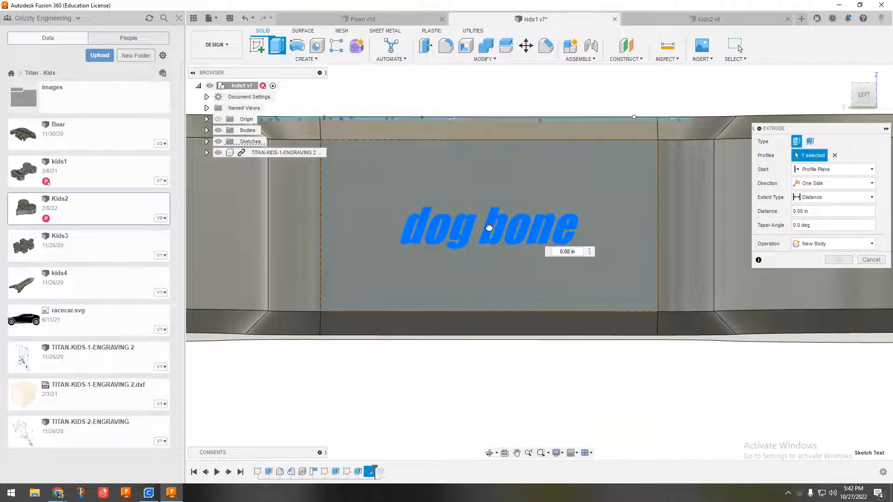
left_click_drag(491, 227, 501, 227)
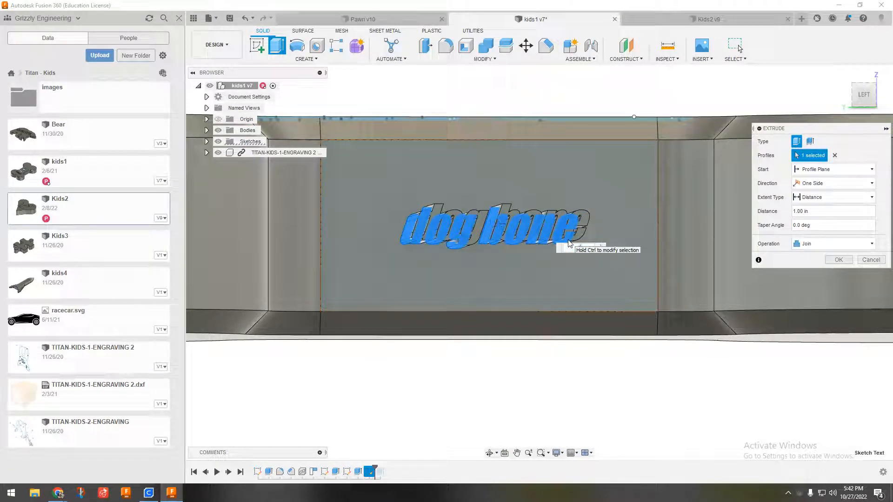
type("0.1")
key("Return")
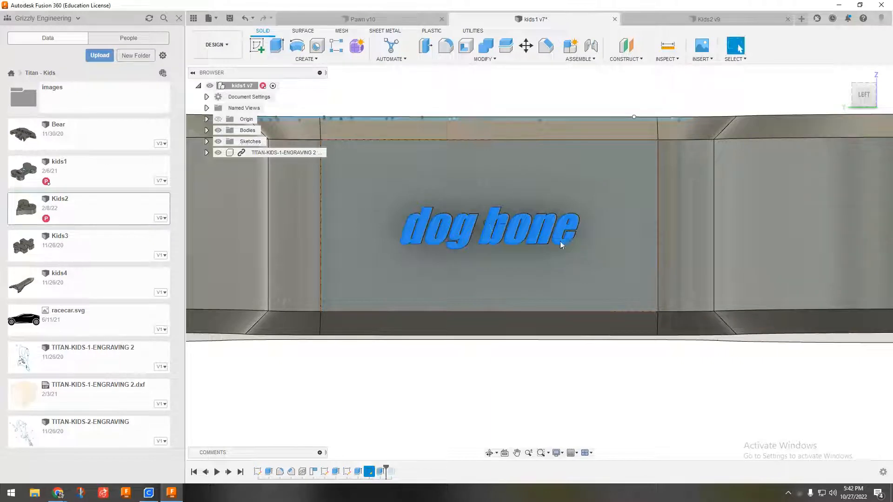
Measure the bone's length between the concave top edges at its two ends.
middle_click_drag(568, 211, 513, 300, "shift")
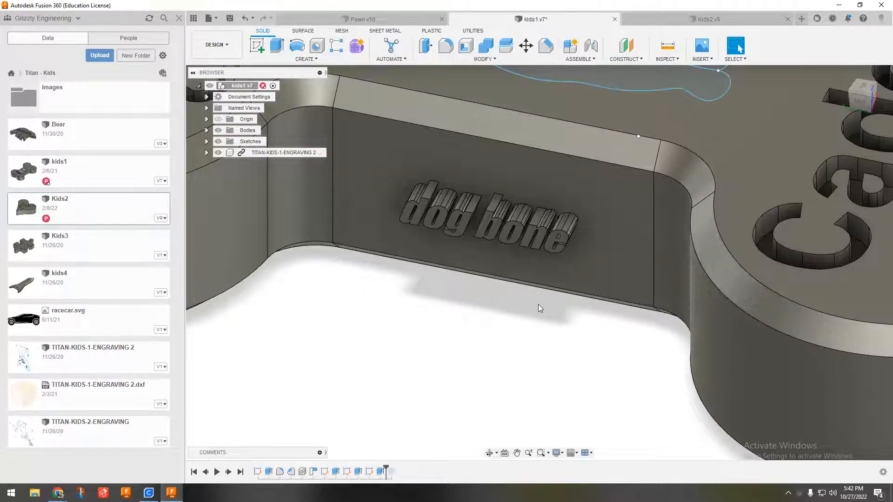
scroll(540, 304, "down", 5)
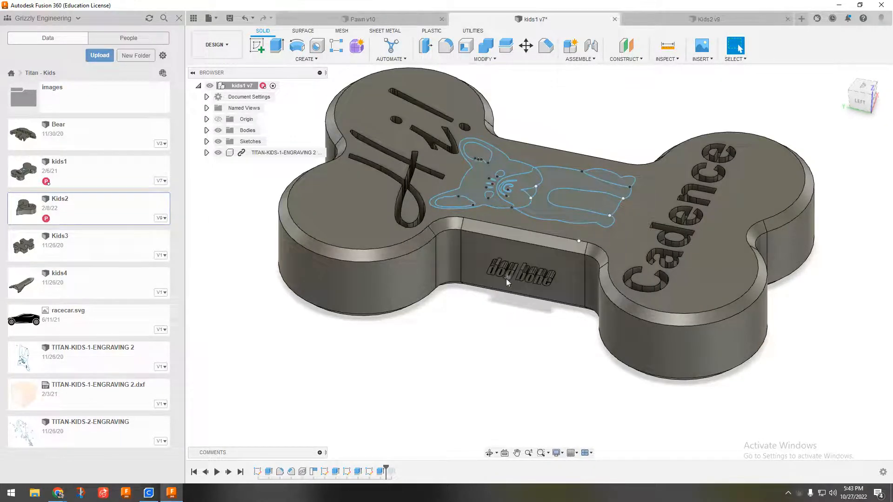
scroll(526, 307, "down", 3)
middle_click_drag(534, 233, 607, 142, "shift")
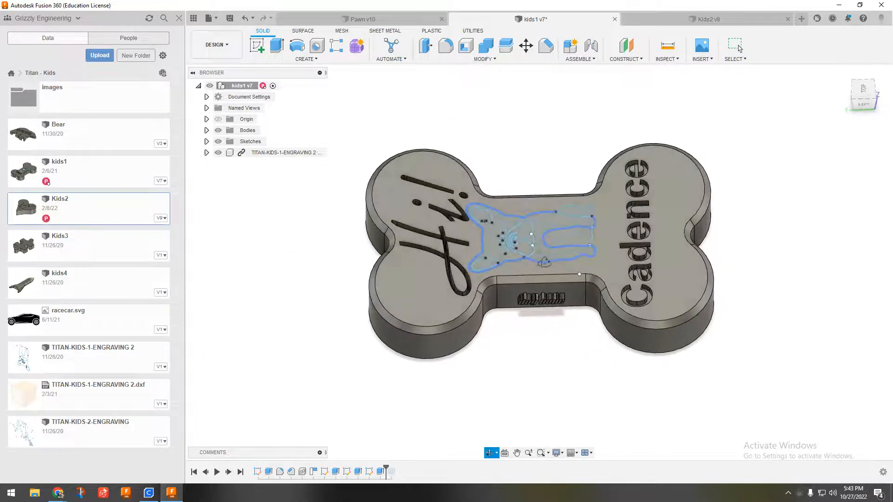
left_click(667, 47)
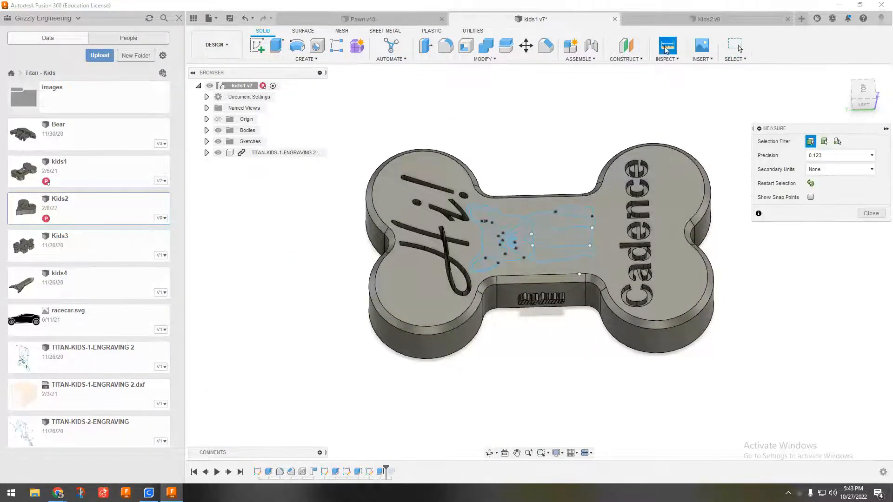
left_click(693, 244)
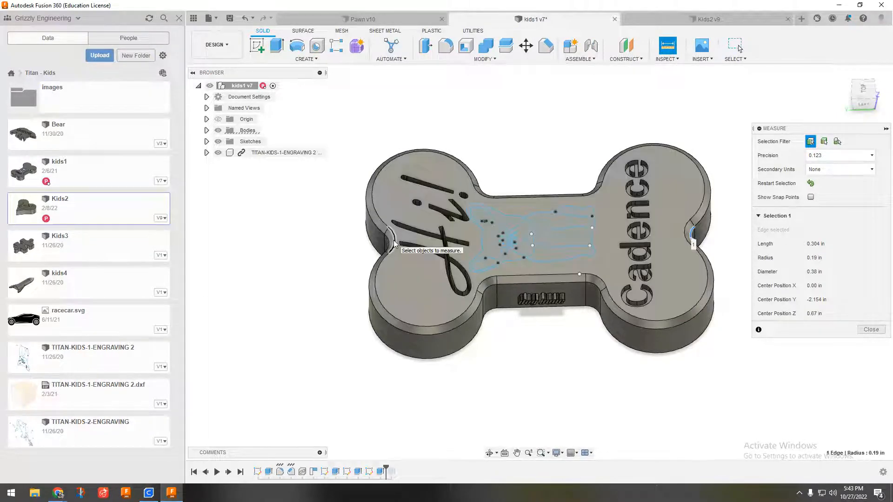
left_click(395, 242)
scroll(486, 250, "up", 1)
scroll(487, 250, "up", 1)
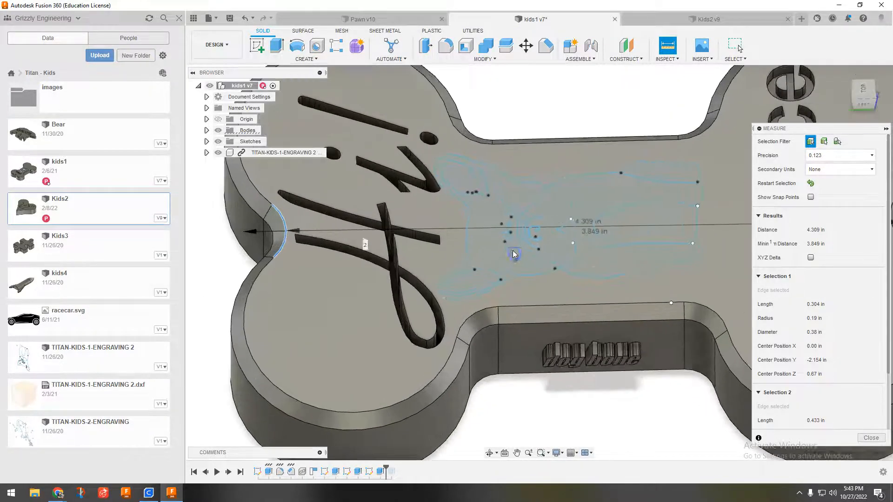
scroll(605, 326, "down", 4)
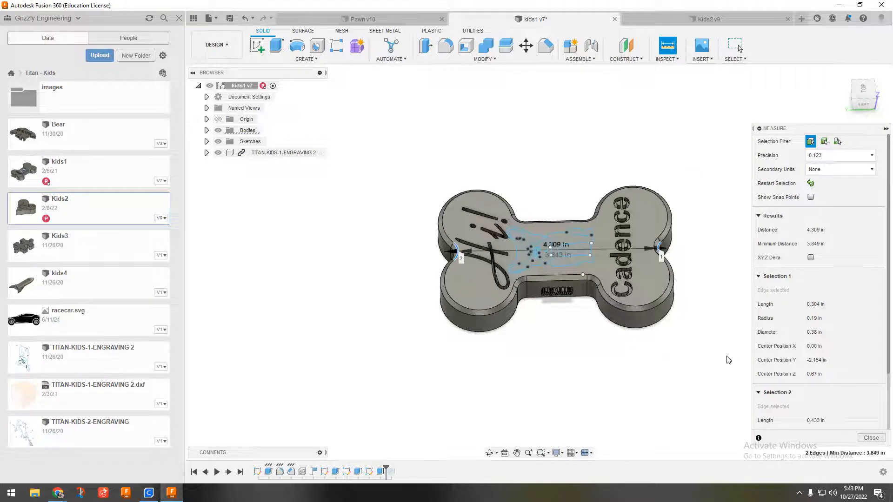
left_click(869, 439)
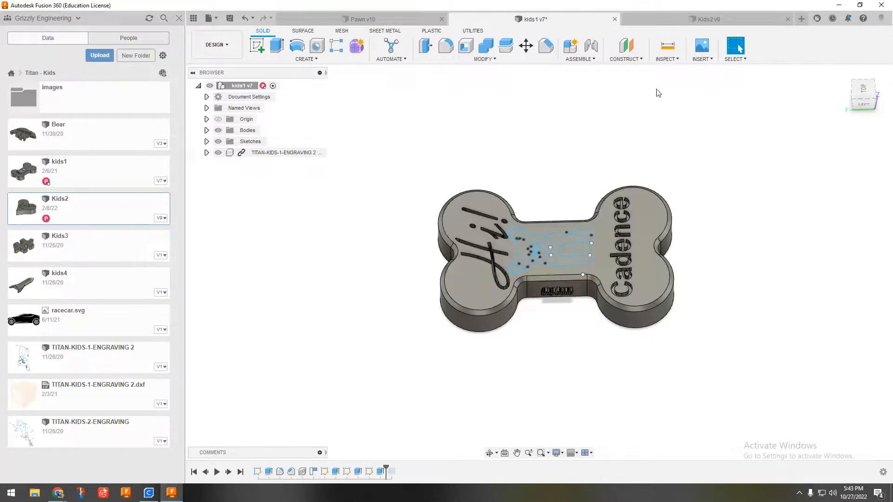
Switch to the Kids2 heart design and examine the cat and butterfly engraving sketch and its source file TITAN-KIDS-2-ENGRAVING.
left_click(703, 20)
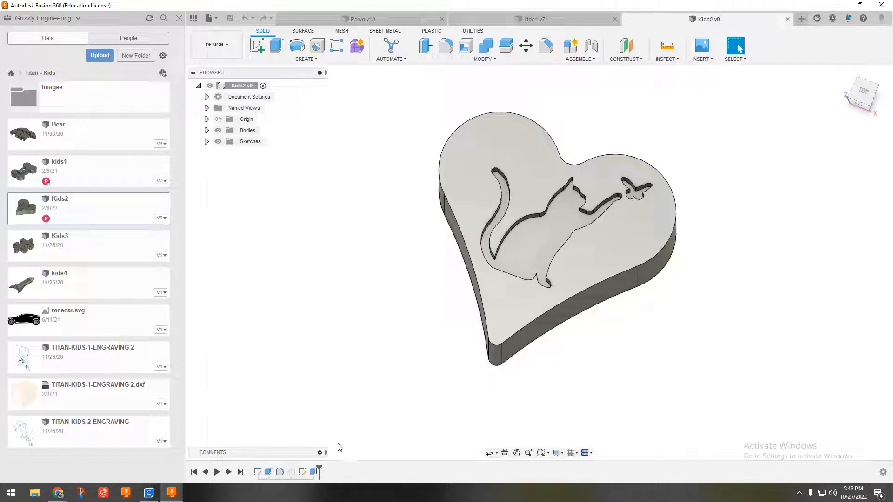
left_click(303, 472)
double_click(303, 472)
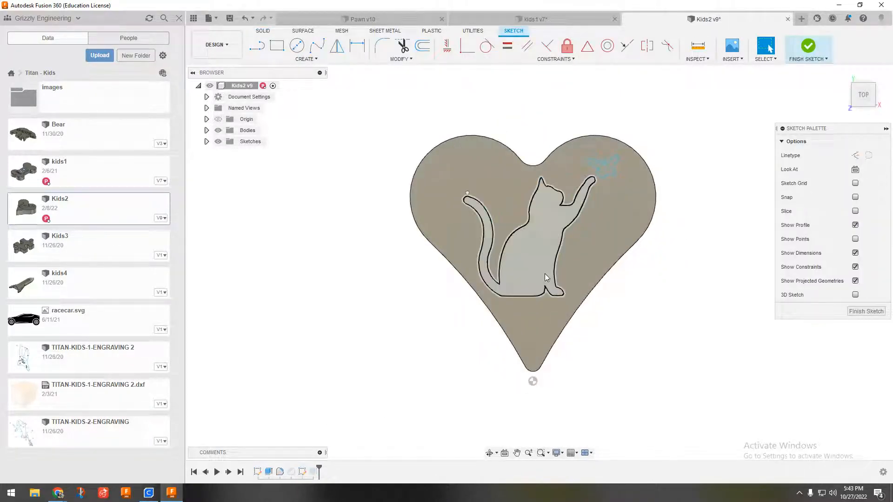
left_click(207, 141)
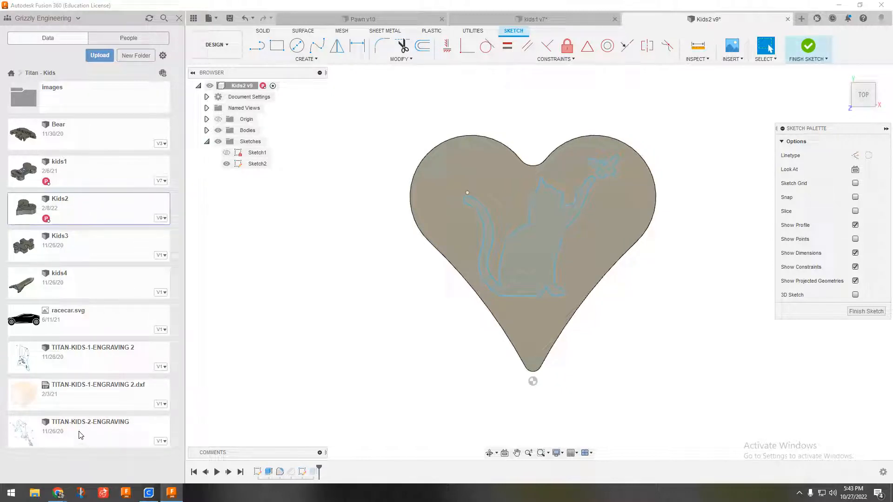
left_click(94, 429)
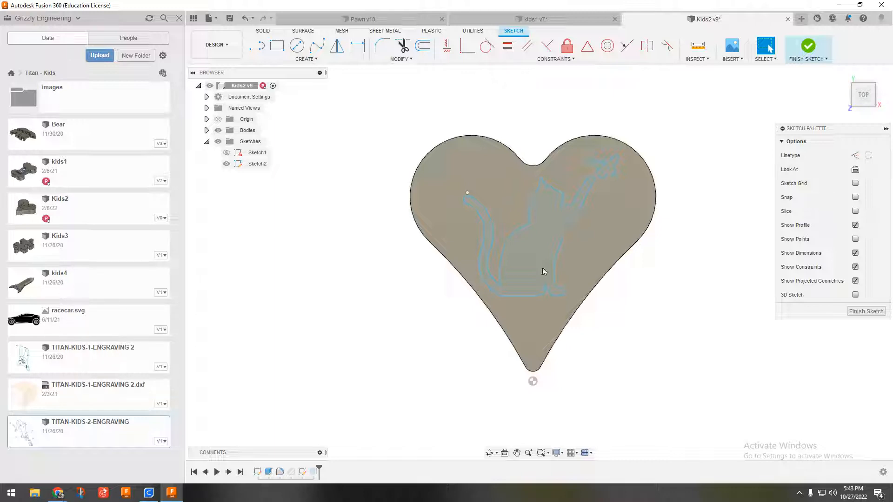
left_click(865, 312)
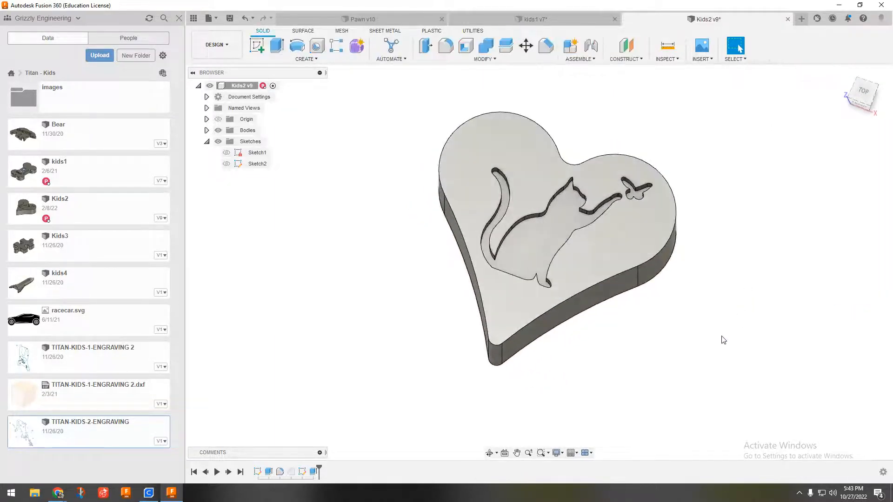
Insert the bear outline Sei5iqTC01.svg from the Titan - Kids images folder onto the plain bottom face of the heart.
mouse_move(722, 339)
middle_mouse_down("shift")
mouse_move(700, 299)
mouse_move(692, 212)
mouse_move(815, 116)
middle_mouse_up("shift")
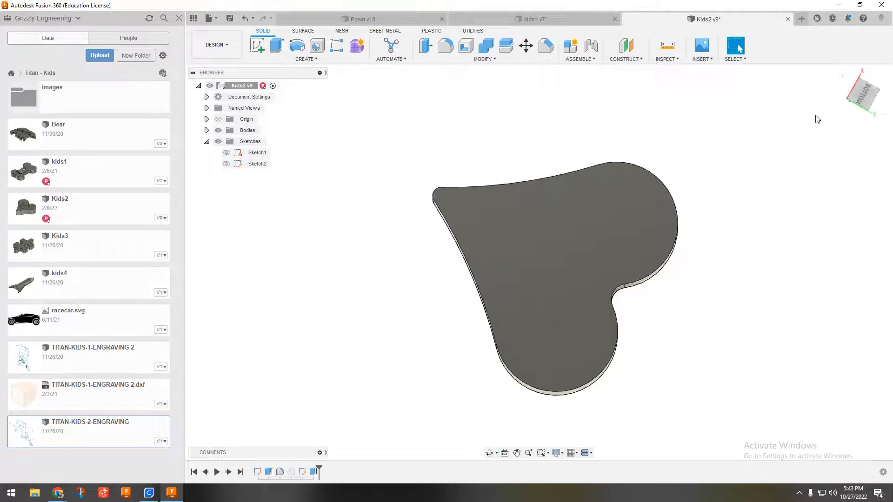
left_click(864, 93)
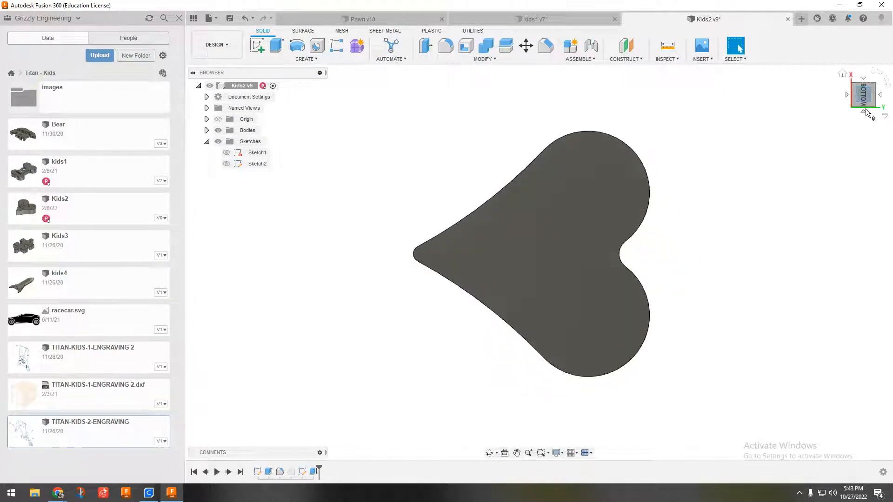
left_click(873, 70)
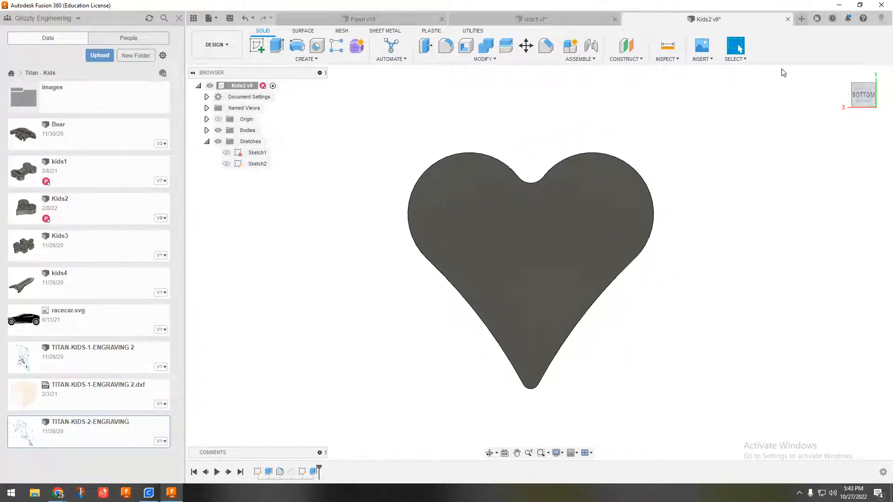
left_click(703, 61)
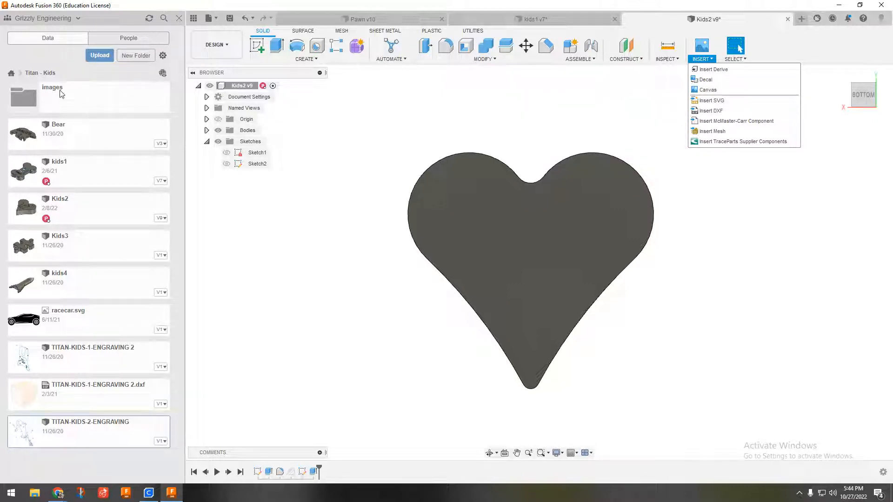
left_click(93, 103)
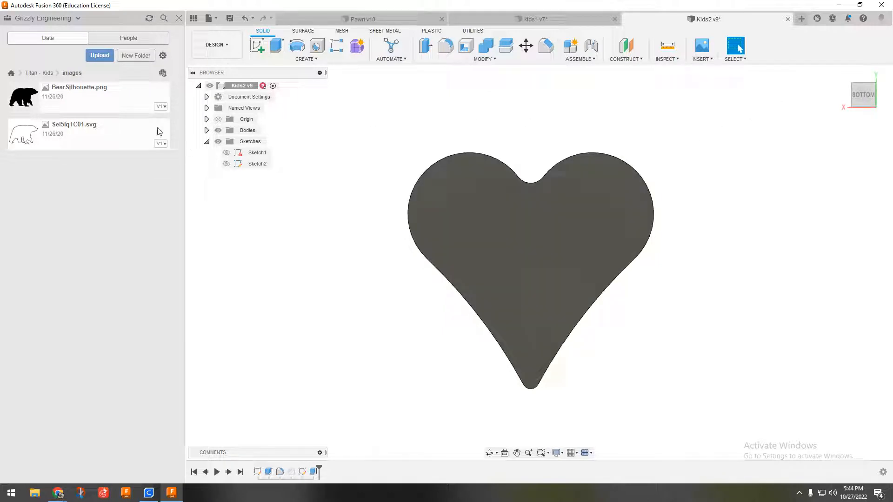
left_click(702, 60)
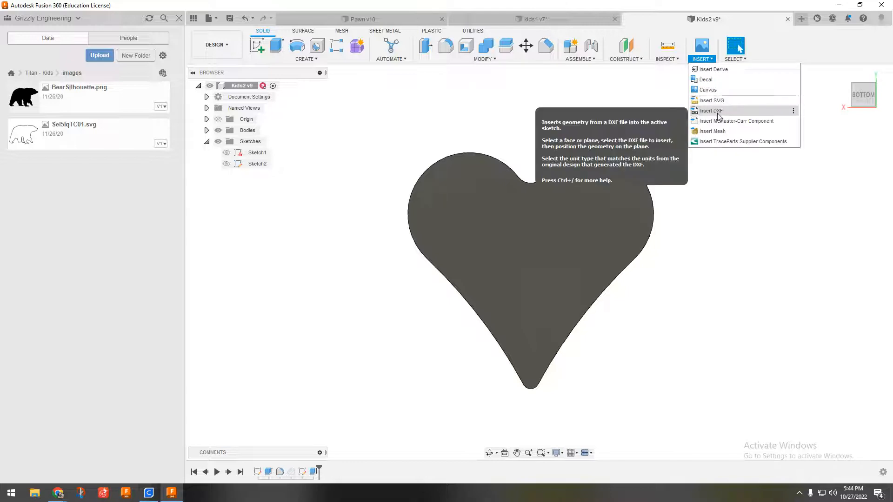
left_click(728, 103)
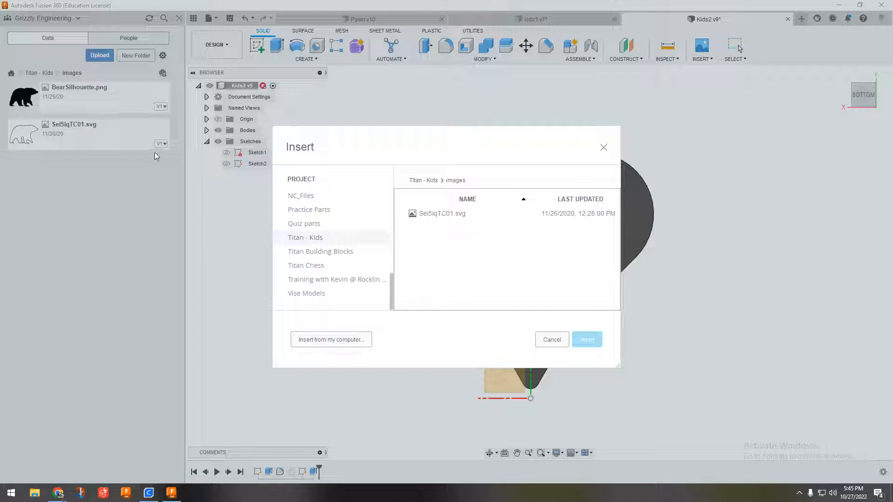
left_click(441, 215)
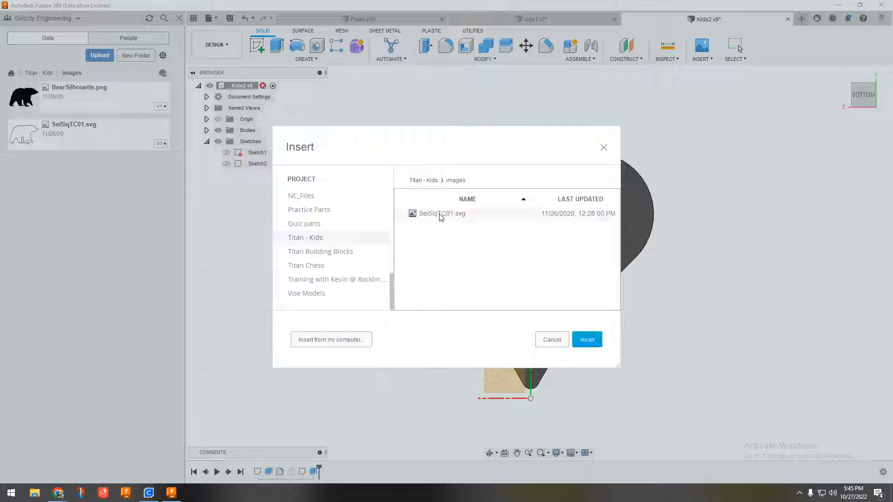
left_click(587, 340)
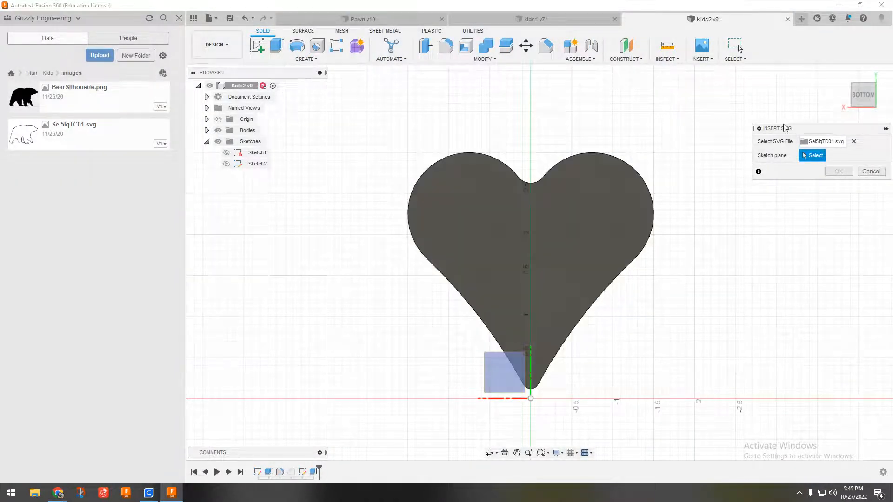
left_click(484, 215)
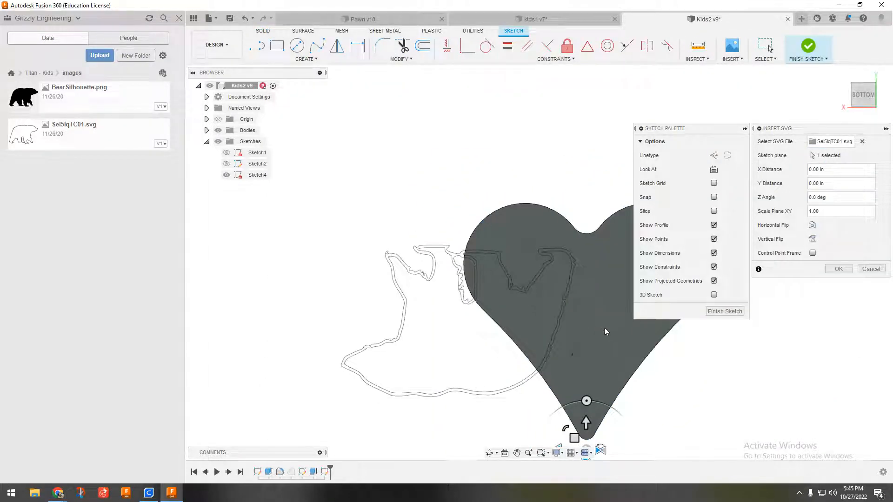
Rotate the inserted bear outline 180 degrees about its origin so the bear stands upright.
mouse_move(604, 327)
middle_mouse_down()
mouse_move(548, 272)
mouse_move(498, 264)
middle_mouse_up()
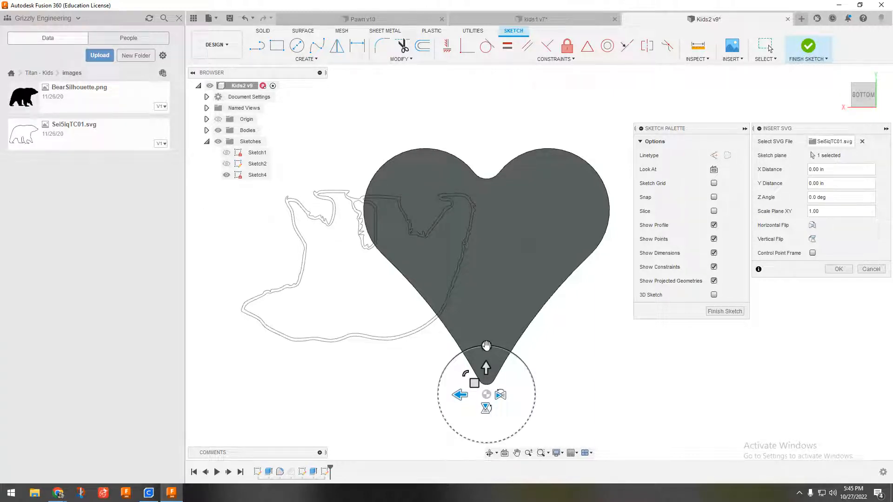
left_click_drag(485, 345, 486, 443)
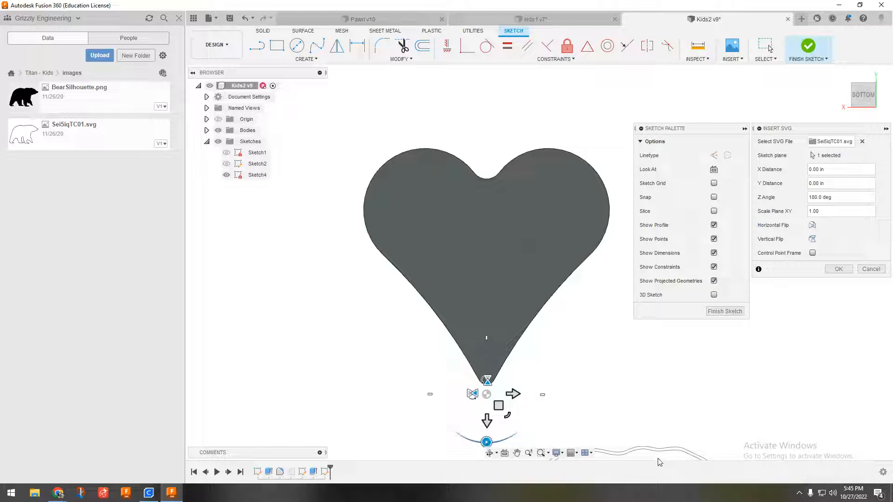
scroll(640, 457, "up", 2)
scroll(640, 457, "down", 3)
middle_click_drag(625, 426, 564, 317)
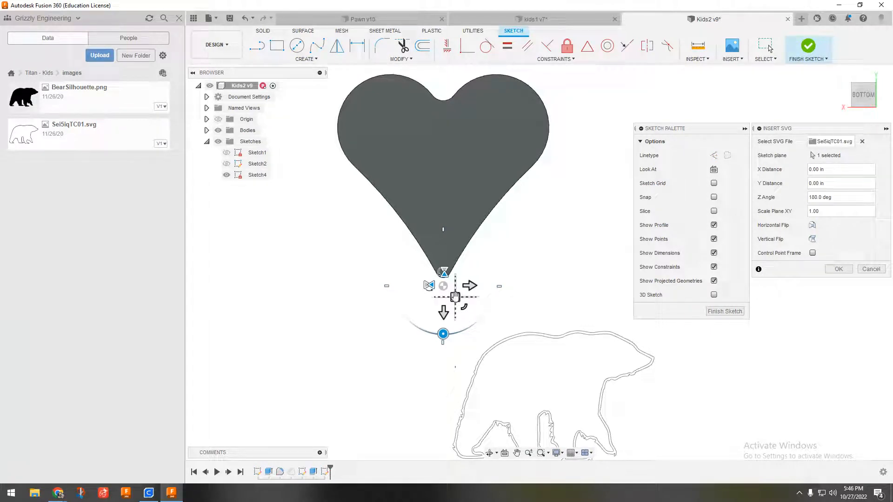
Move the bear outline onto the heart, scale it to about 0.461, and shift it about 0.778 in X and 0.686 in Y toward the middle.
left_click_drag(455, 296, 354, 74)
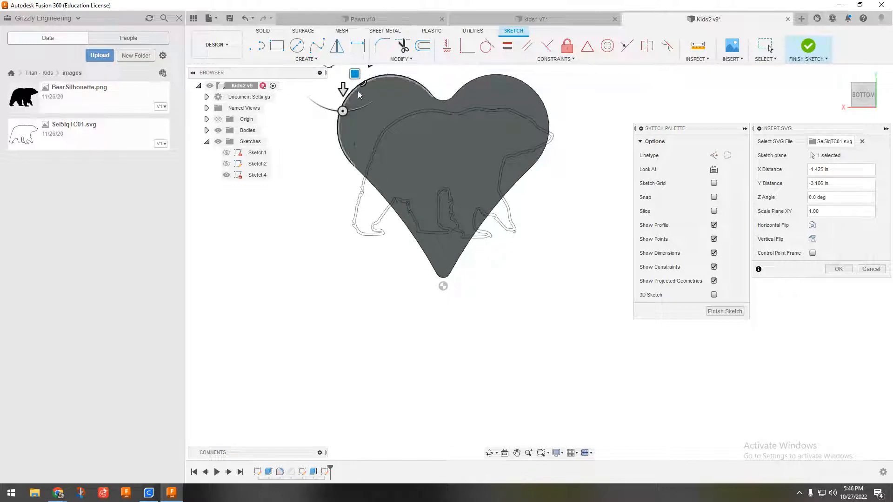
middle_click_drag(278, 219, 297, 328)
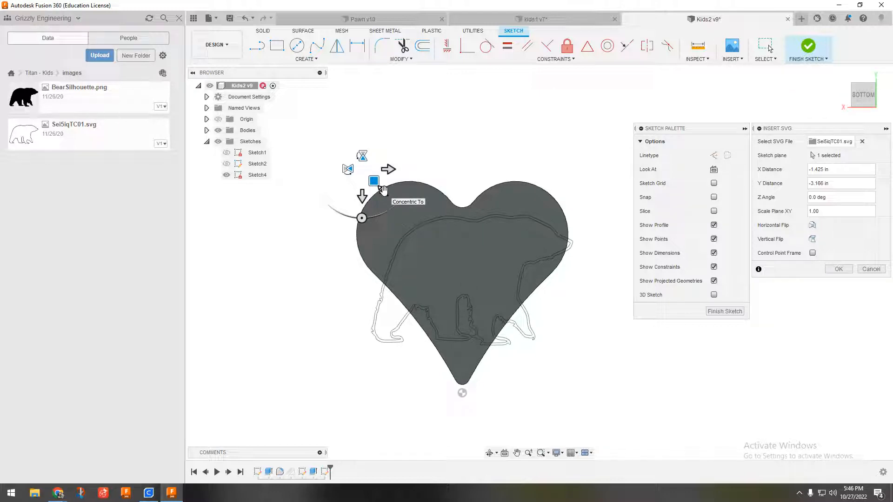
left_click_drag(383, 190, 372, 177)
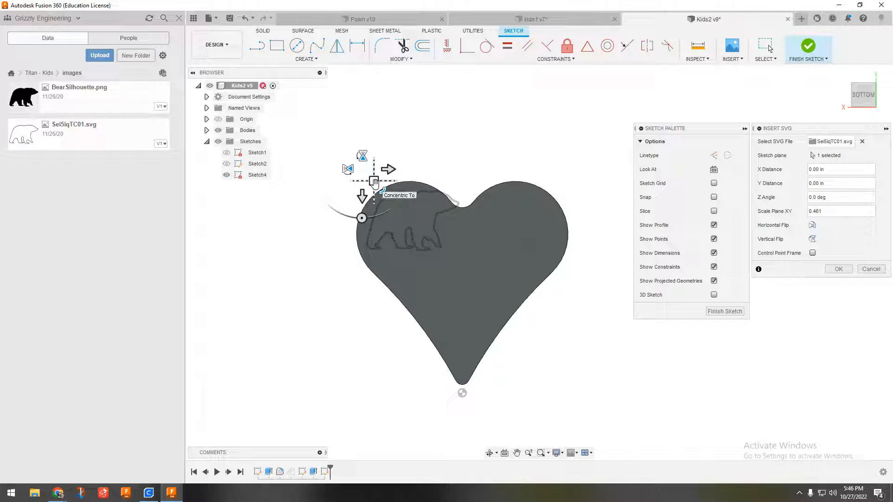
left_click_drag(375, 183, 429, 229)
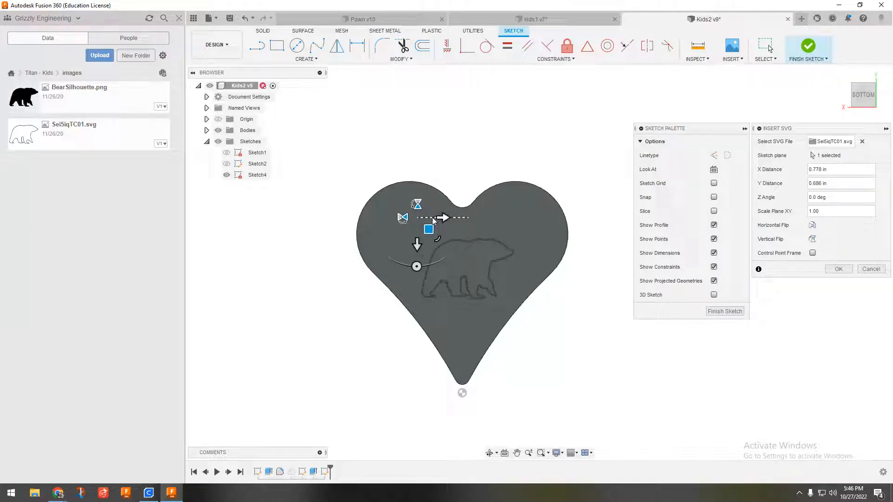
Try the vertical and horizontal flips on the bear outline.
left_click(418, 205)
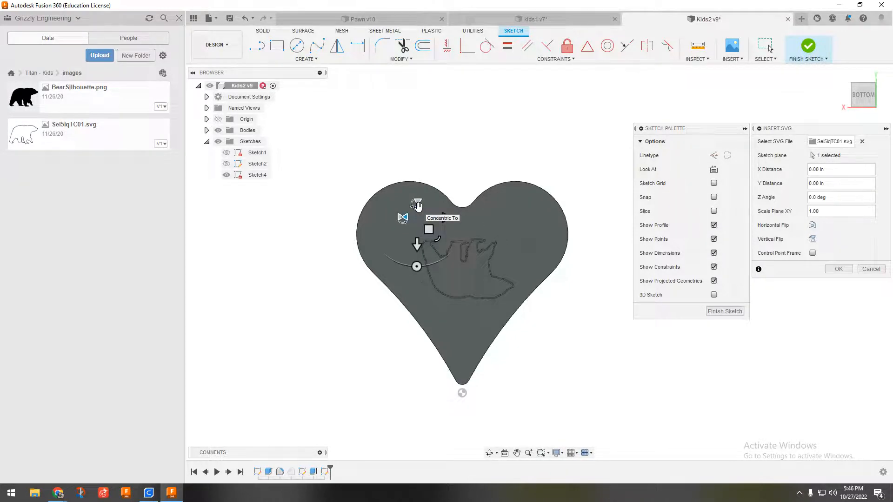
left_click(417, 205)
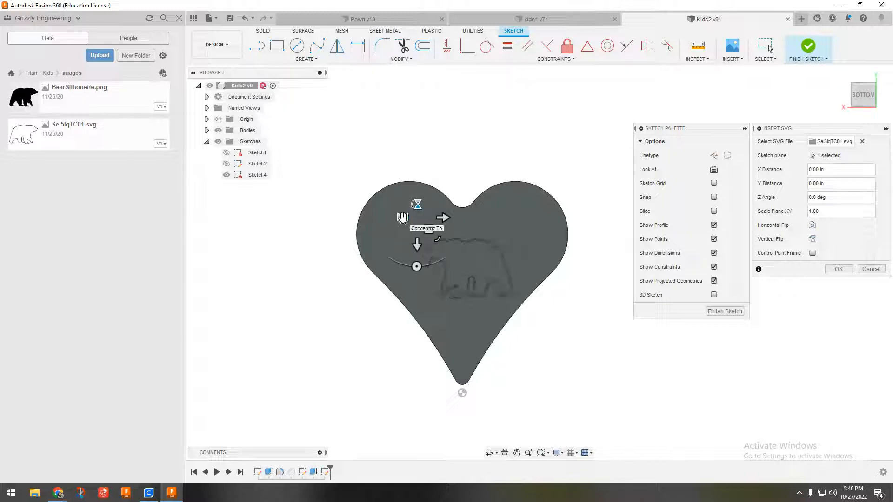
left_click(403, 217)
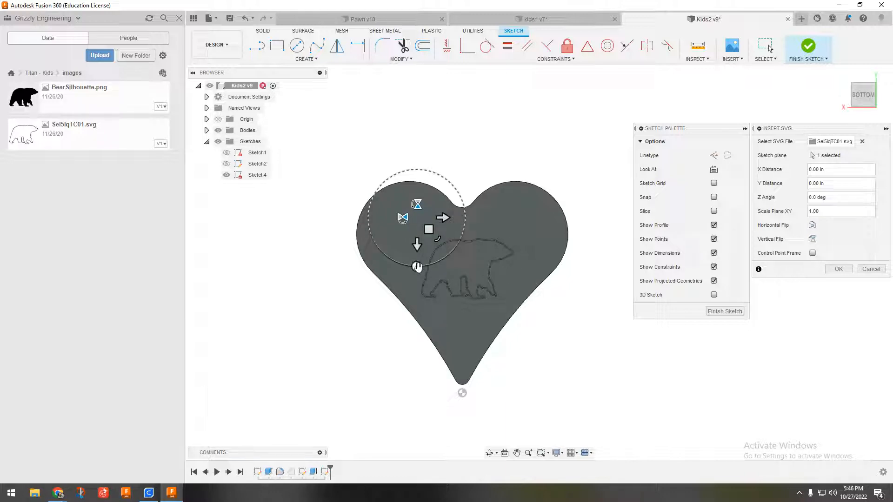
Tilt the bear outline -15 degrees, shift it about -0.045 in X and 0.22 in Y, and finish the sketch.
left_click_drag(415, 266, 433, 271)
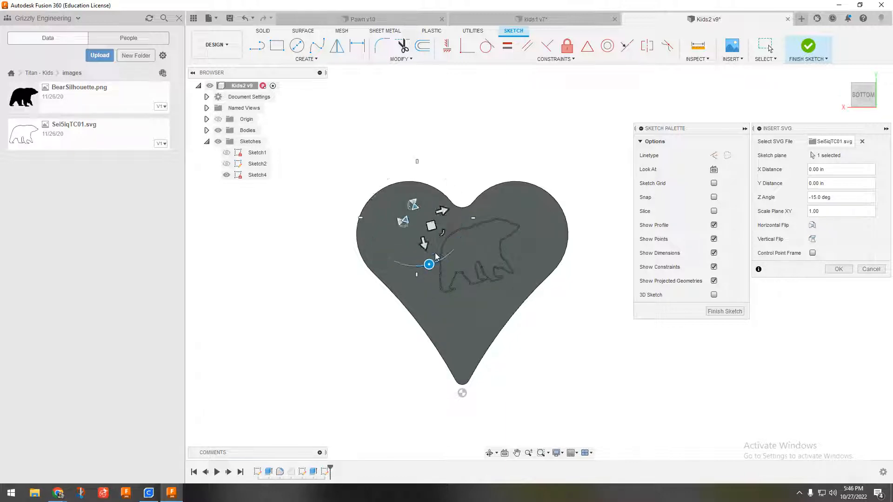
left_click_drag(431, 228, 431, 236)
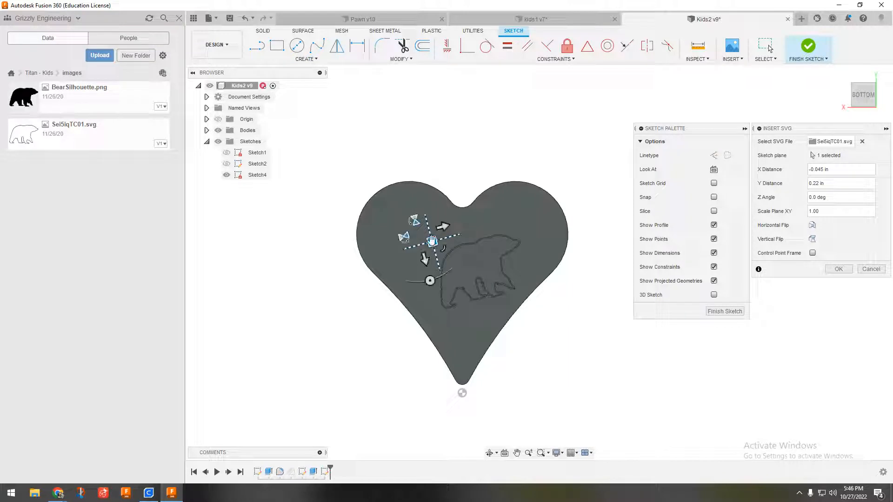
left_click(837, 269)
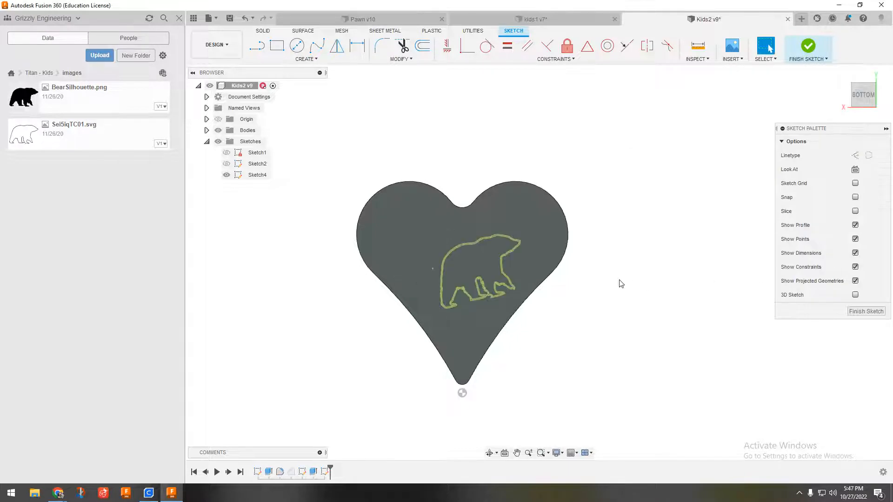
left_click(866, 311)
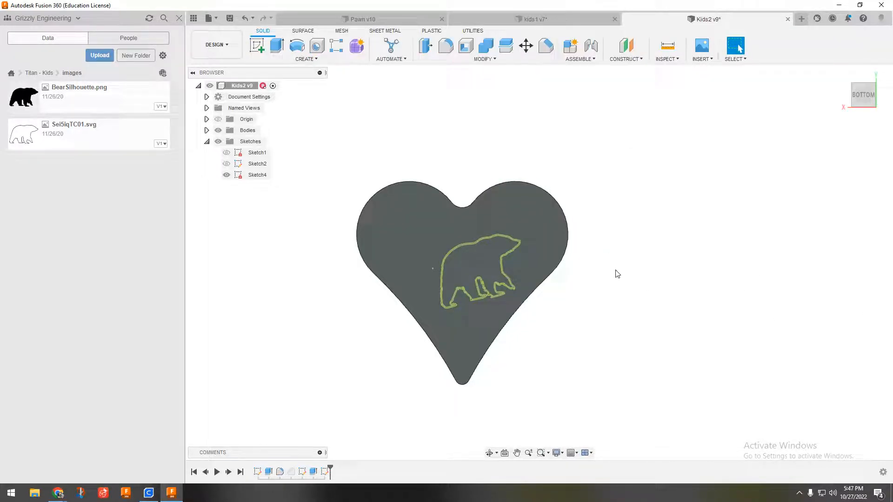
Extrude the bear profile about 0.5 in outward from the heart's bottom face as a join.
middle_click_drag(513, 339, 538, 336, "shift")
key("Escape")
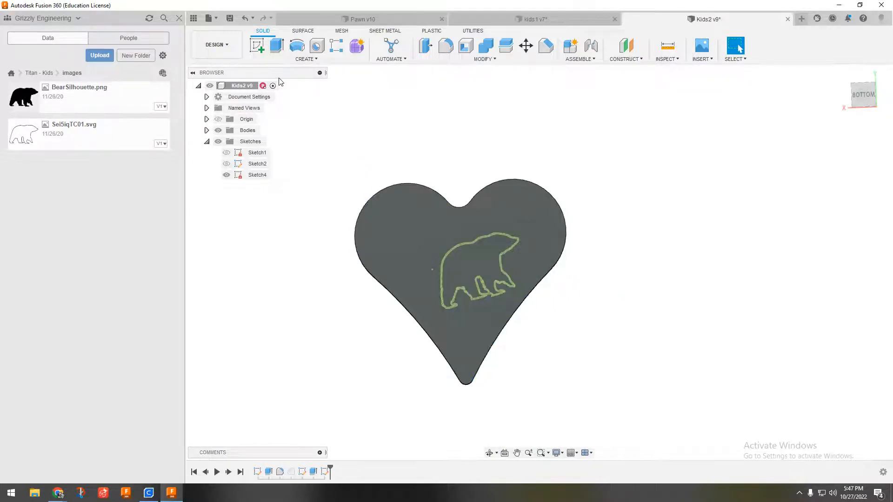
left_click(277, 45)
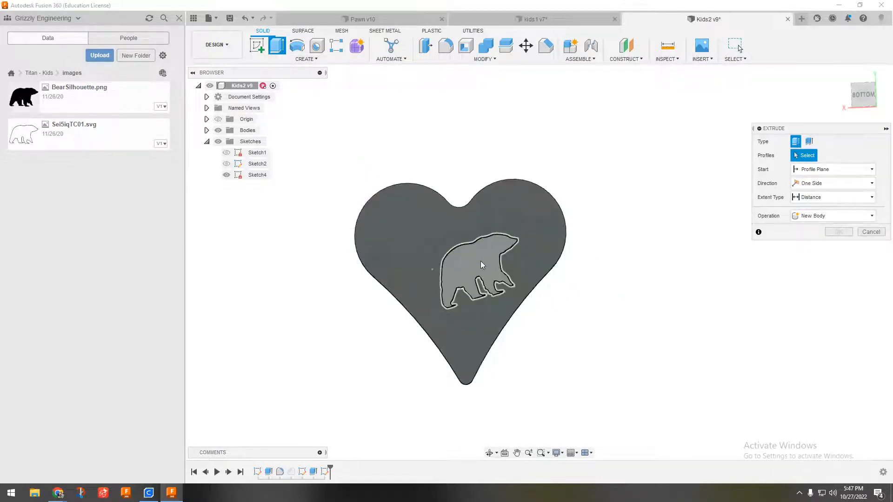
left_click(481, 261)
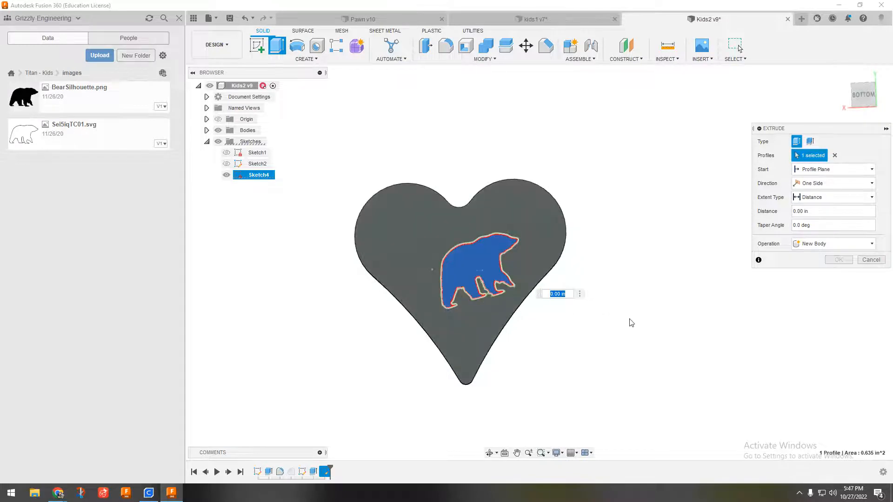
middle_click_drag(631, 322, 625, 279, "shift")
left_click_drag(480, 253, 480, 217)
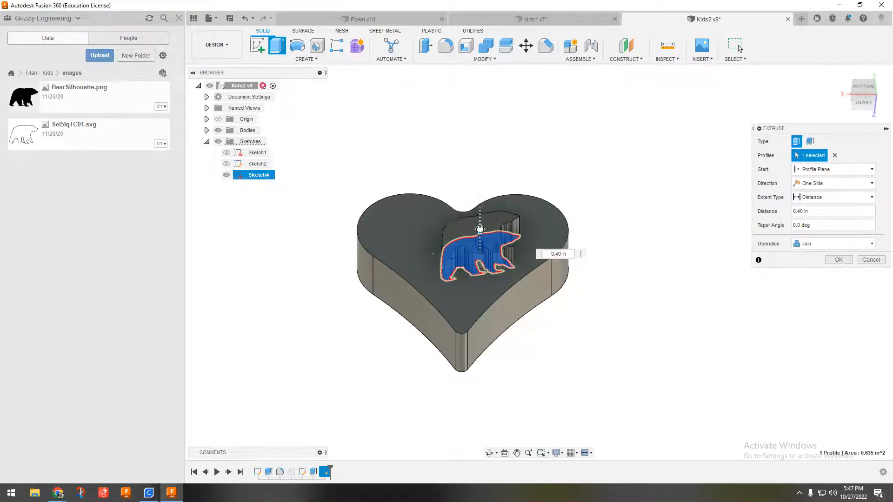
left_click(837, 260)
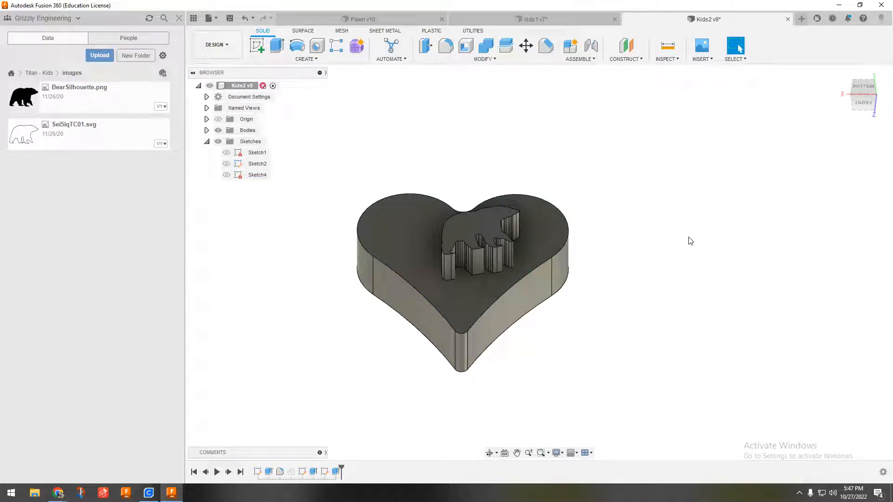
Edit the bear extrusion and set its distance to -0.4 in, into the heart.
middle_click_drag(682, 243, 665, 267, "shift")
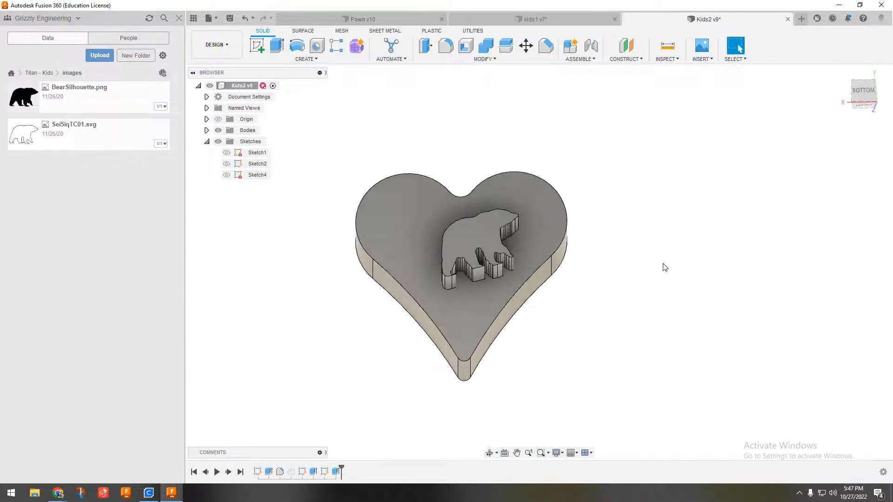
double_click(337, 473)
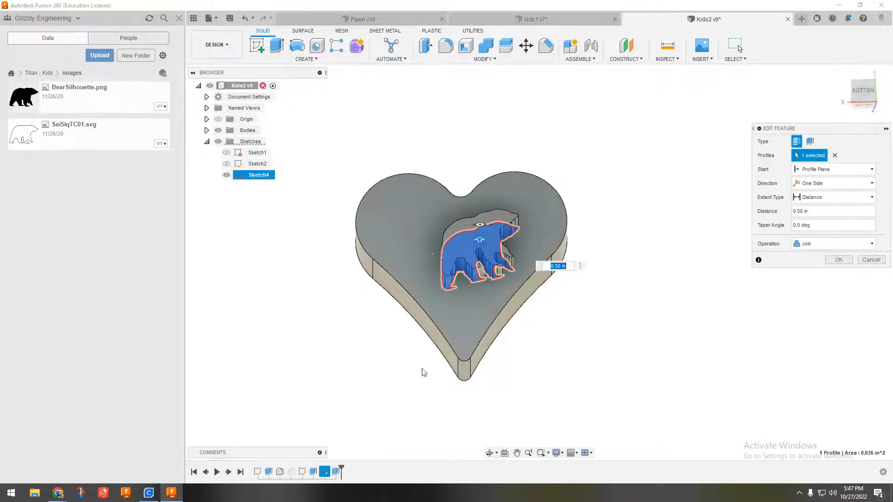
left_click_drag(479, 250, 481, 286)
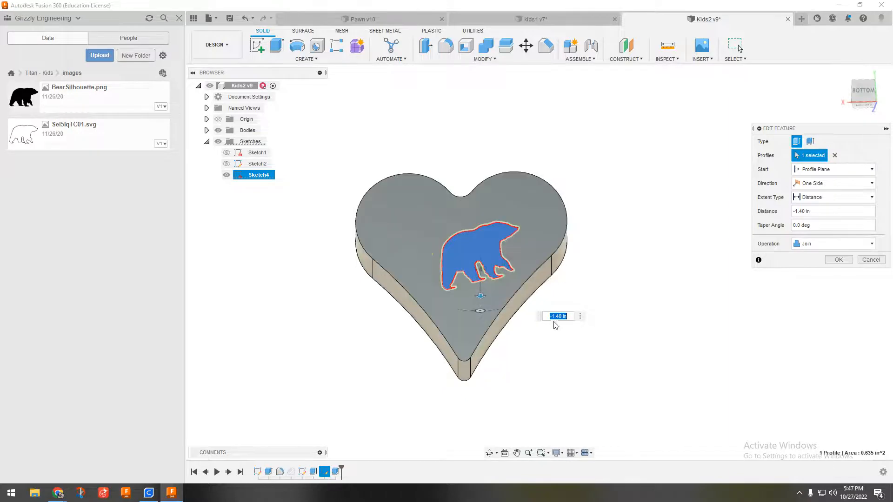
key("BackSpace")
type("-.4")
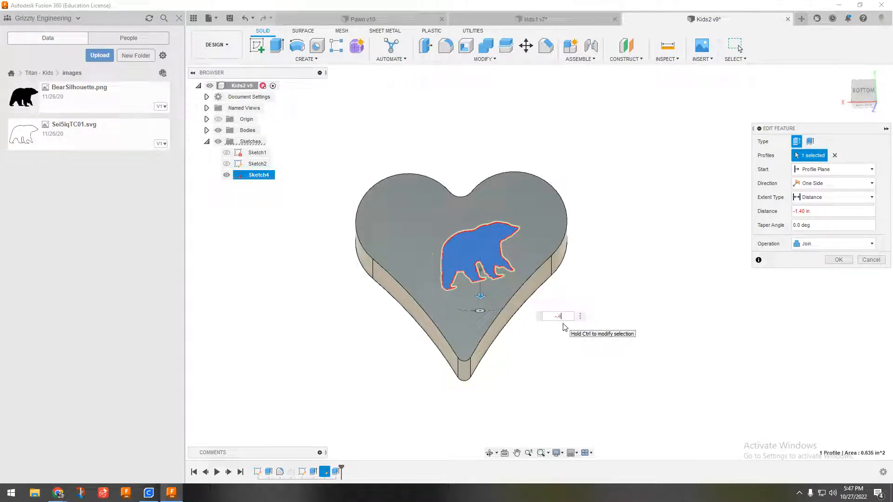
key("Return")
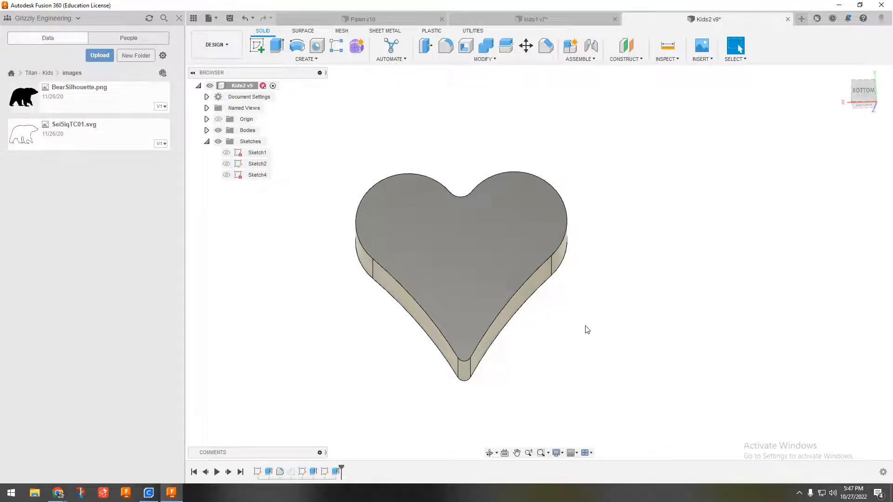
Edit the bear extrusion and change its operation to Cut, recessing the bear -0.4 in into the heart's back face.
double_click(336, 472)
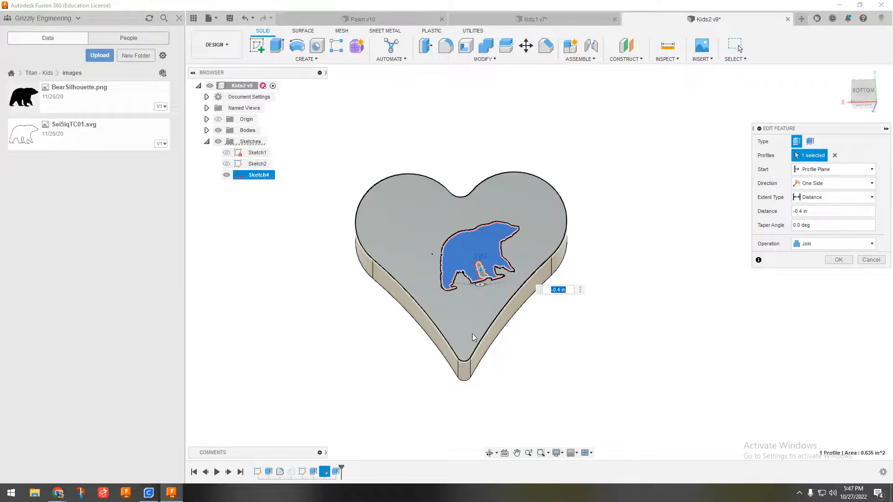
middle_click_drag(473, 337, 457, 330, "shift")
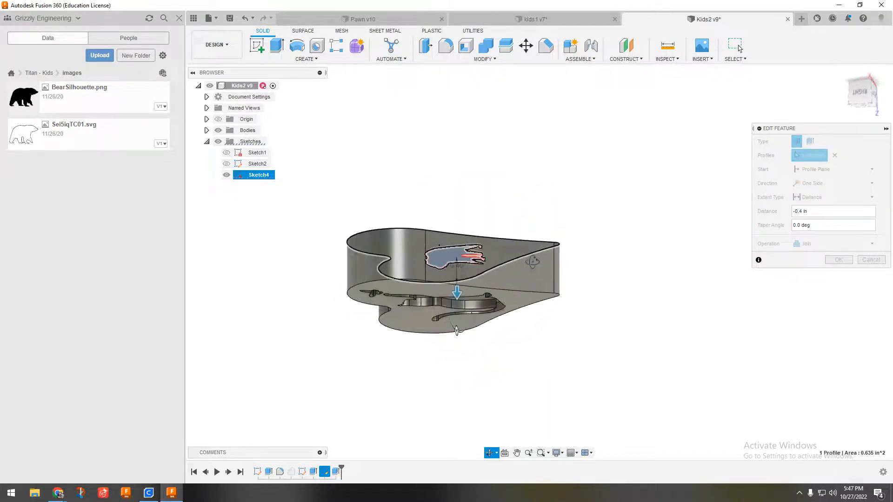
middle_click_drag(532, 261, 527, 259, "shift")
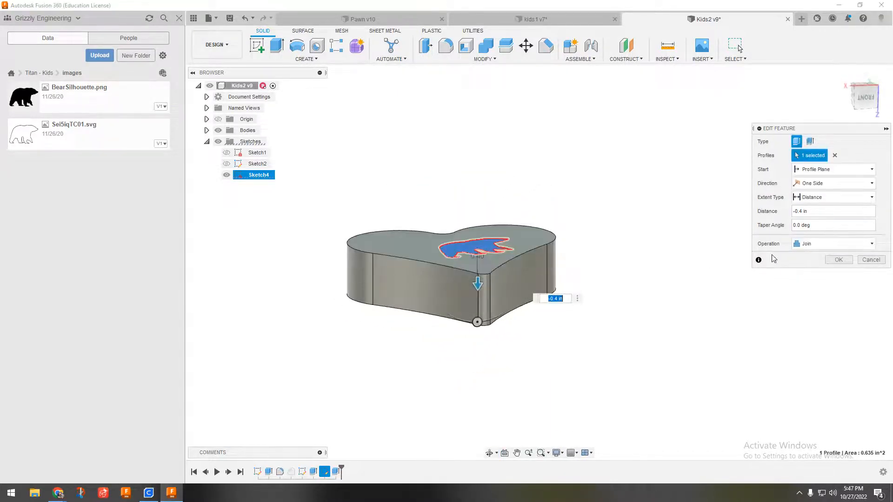
left_click(819, 246)
left_click(814, 267)
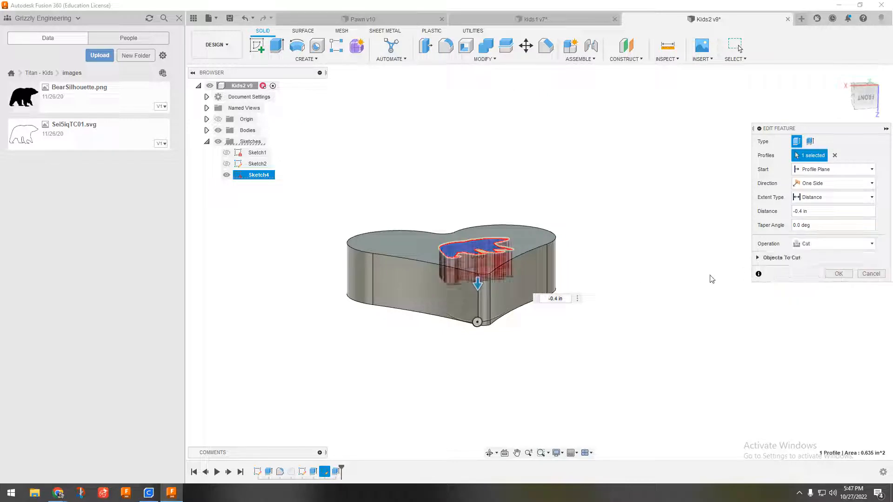
middle_click_drag(712, 279, 688, 295, "shift")
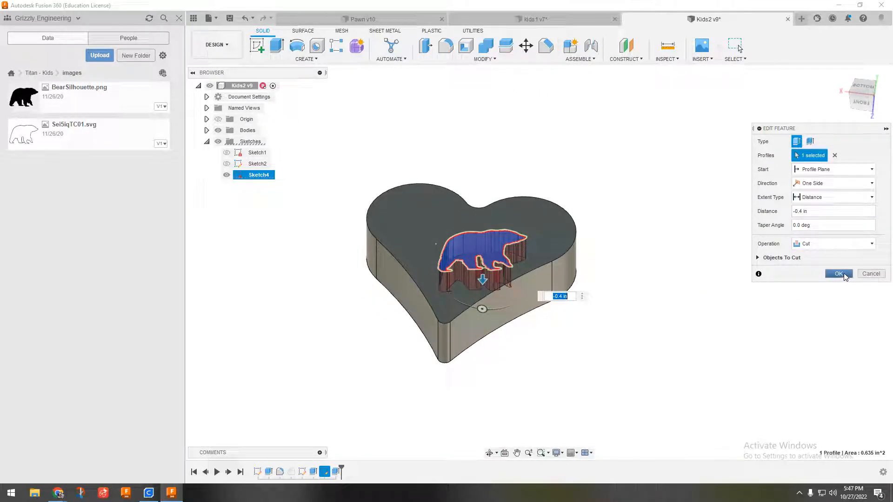
left_click(842, 275)
middle_click_drag(619, 284, 628, 307, "shift")
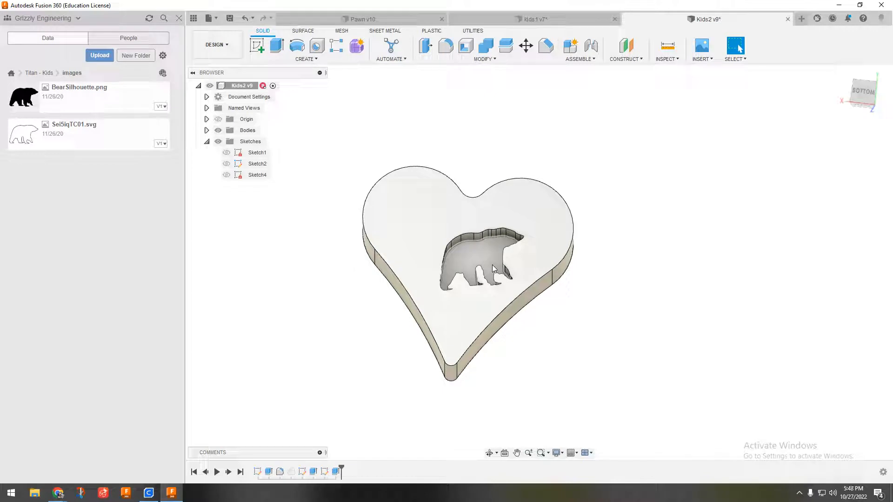
Undo the bear extrusion, its edits and the bear sketch, restoring the heart with only the cat cutout.
key("ctrl+z")
key("ctrl+y")
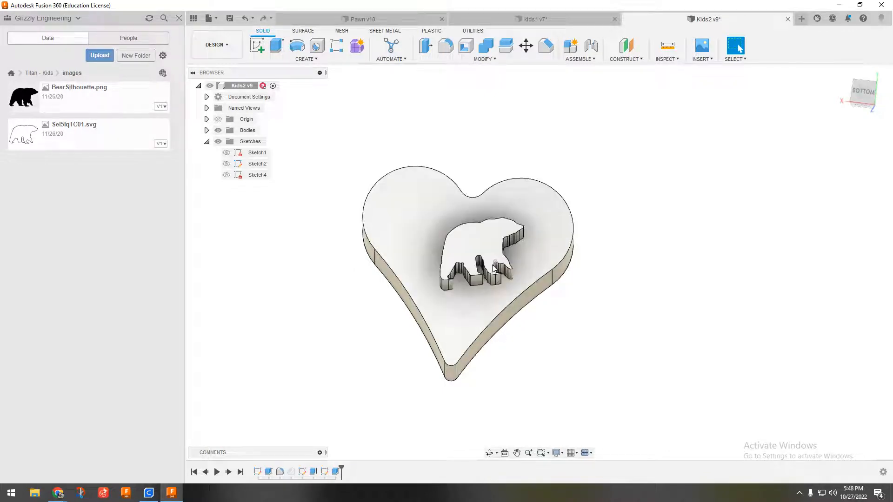
key("ctrl+z")
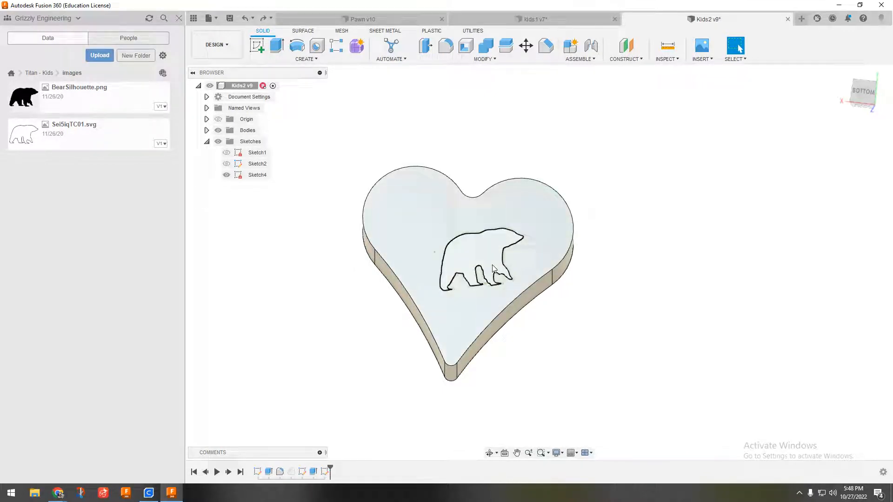
double_click(493, 266)
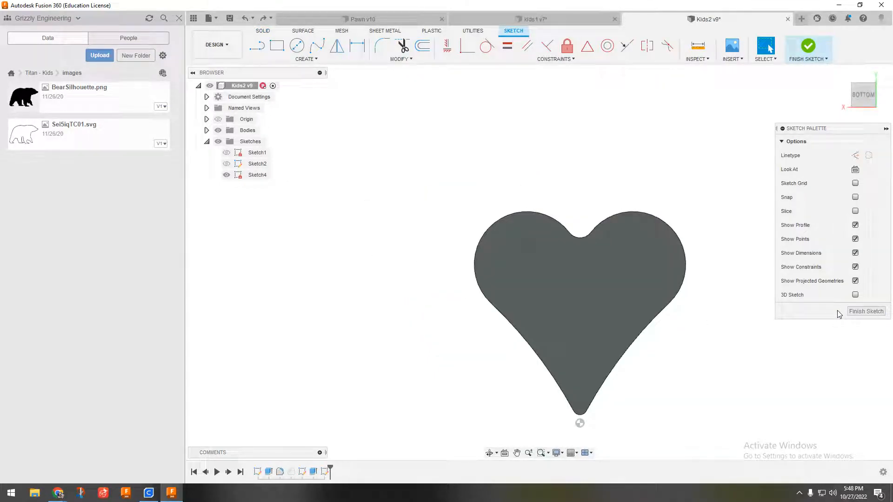
key("ctrl+z")
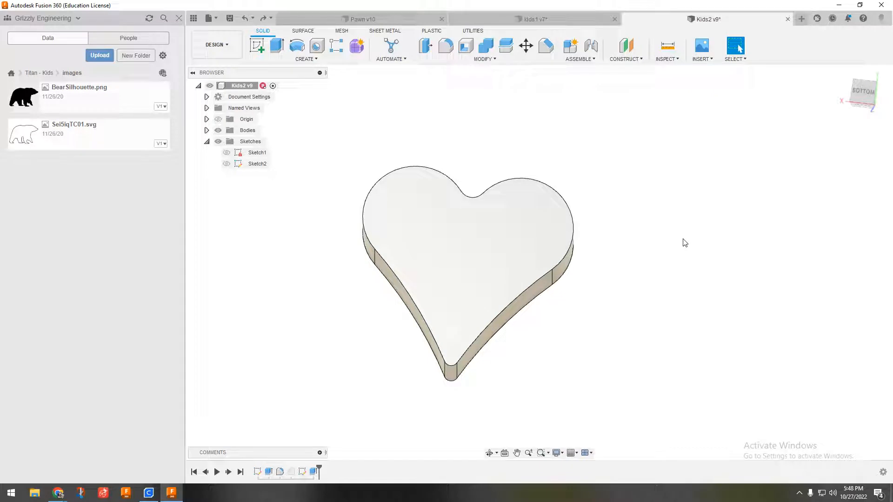
key("ctrl+z")
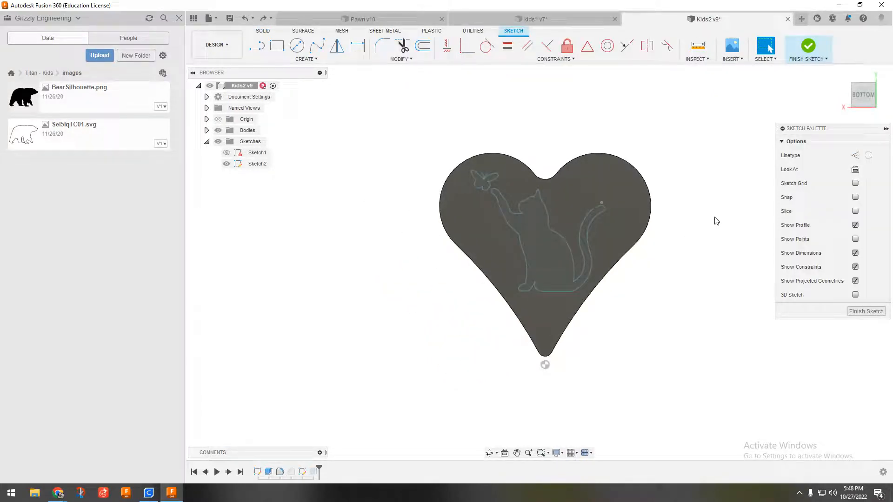
key("ctrl+y")
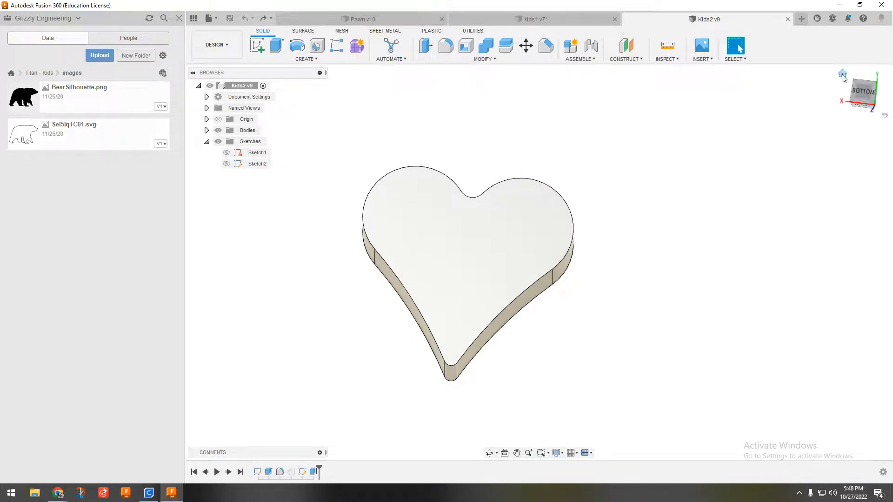
Insert Sei5iqTC01.svg on the horizontal origin plane beside the heart at scale 1.00 and finish the sketch.
left_click(841, 74)
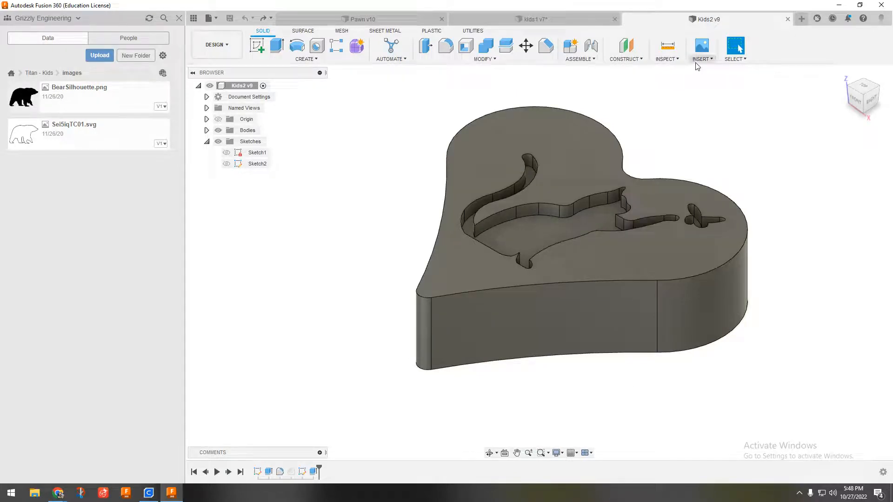
scroll(593, 166, "up", 1)
scroll(592, 219, "down", 5)
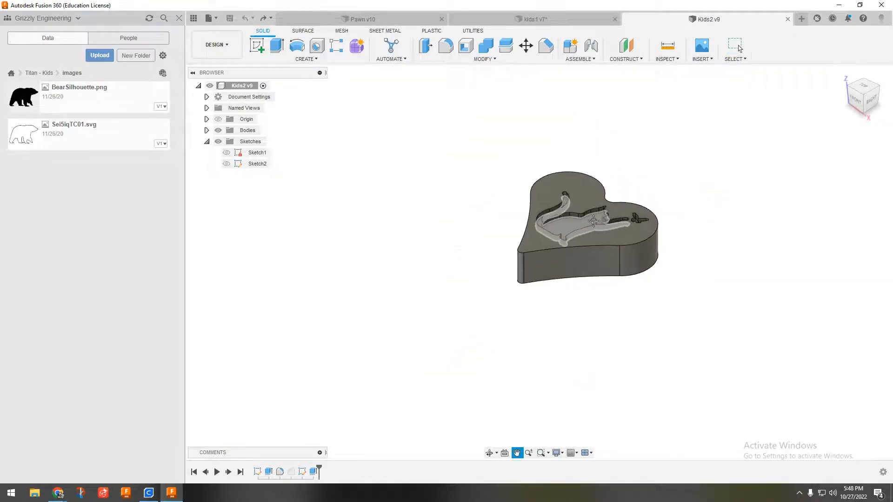
left_click_drag(592, 221, 777, 119)
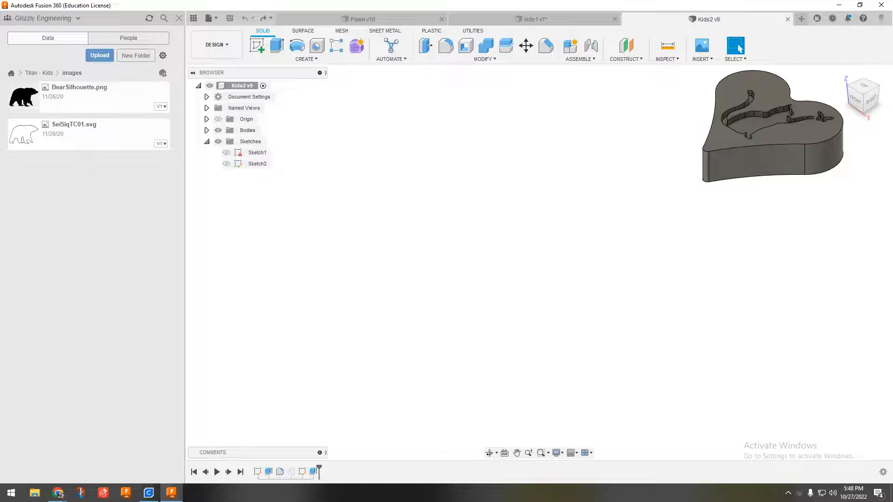
left_click(58, 493)
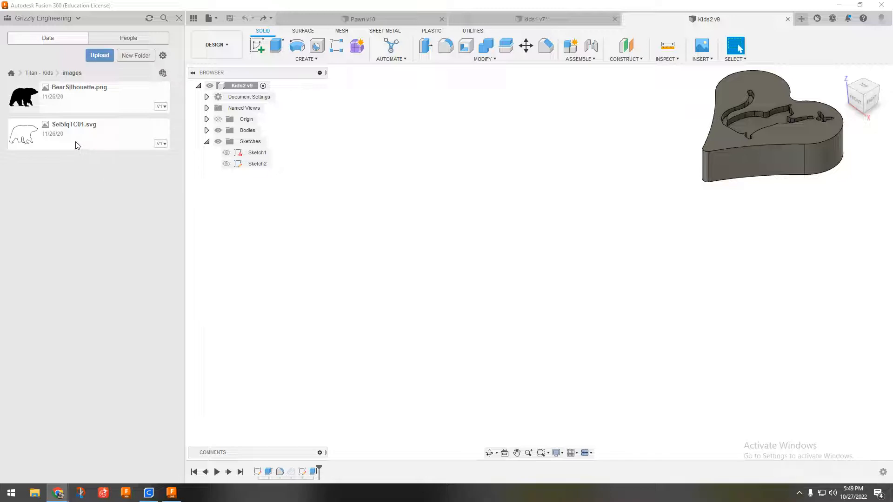
left_click(701, 60)
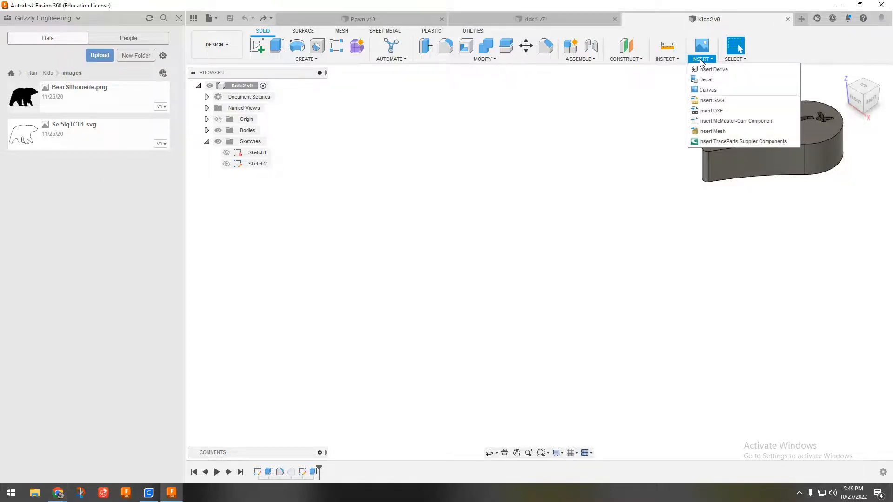
left_click(718, 102)
double_click(453, 217)
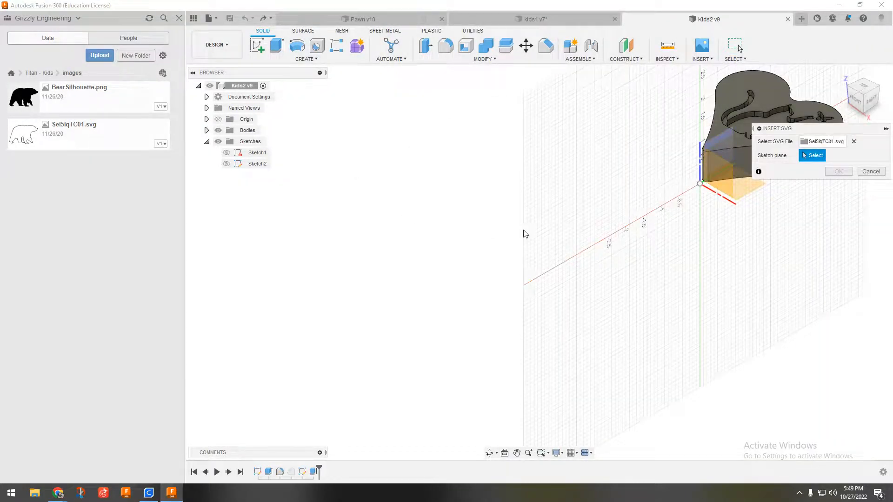
left_click(744, 193)
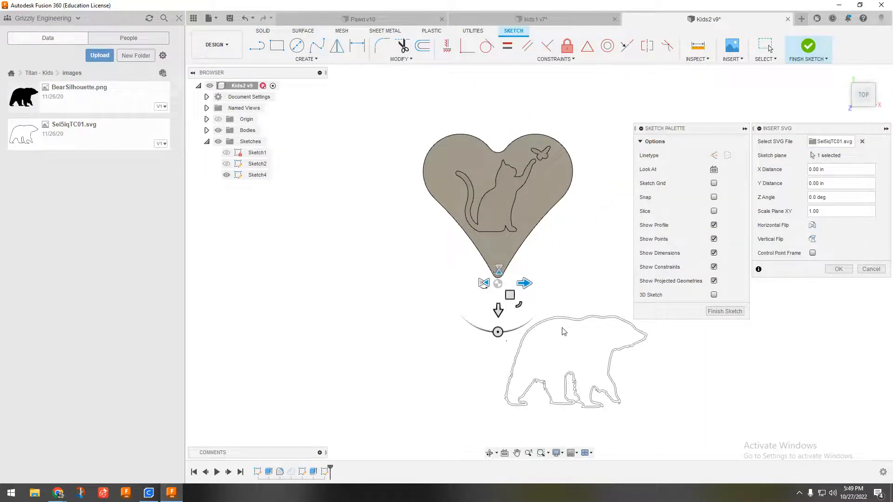
left_click(840, 271)
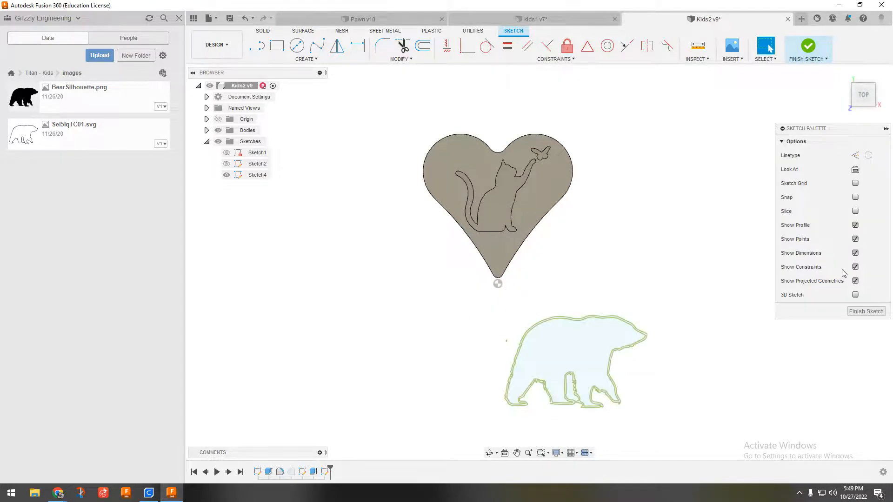
left_click(866, 311)
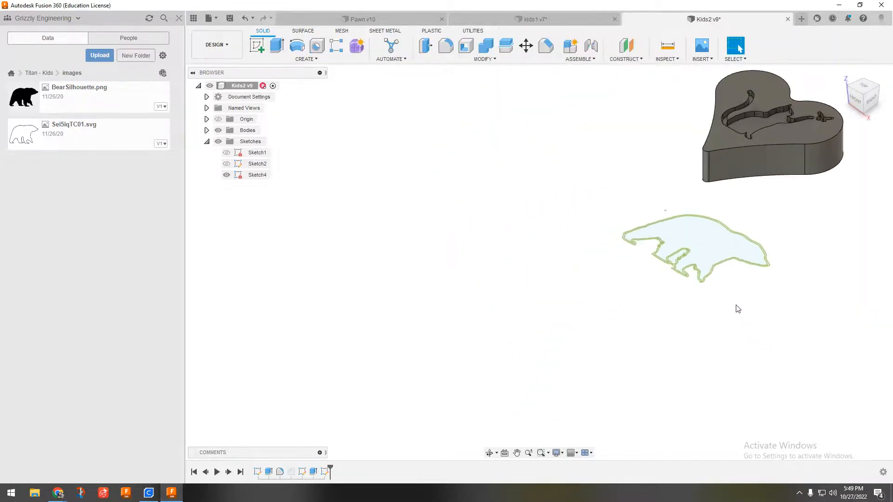
Extrude the bear's inner profile about 0.70 in upward as a new body.
left_click(709, 243)
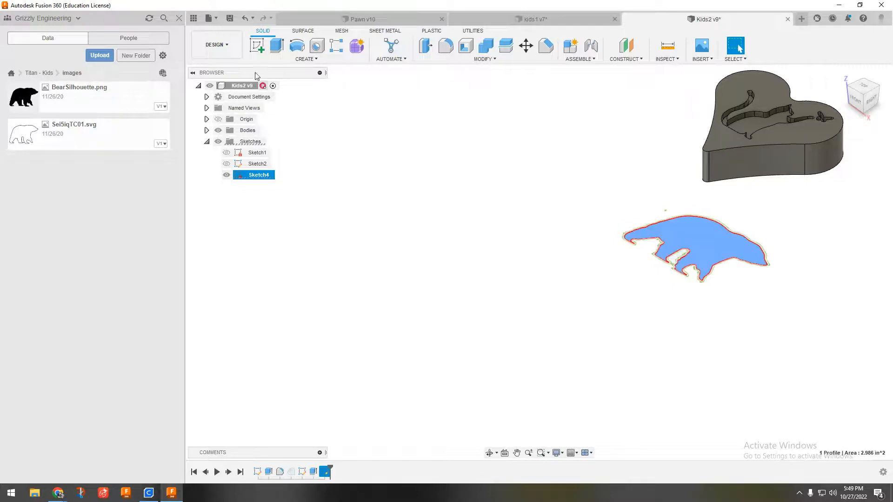
left_click(277, 46)
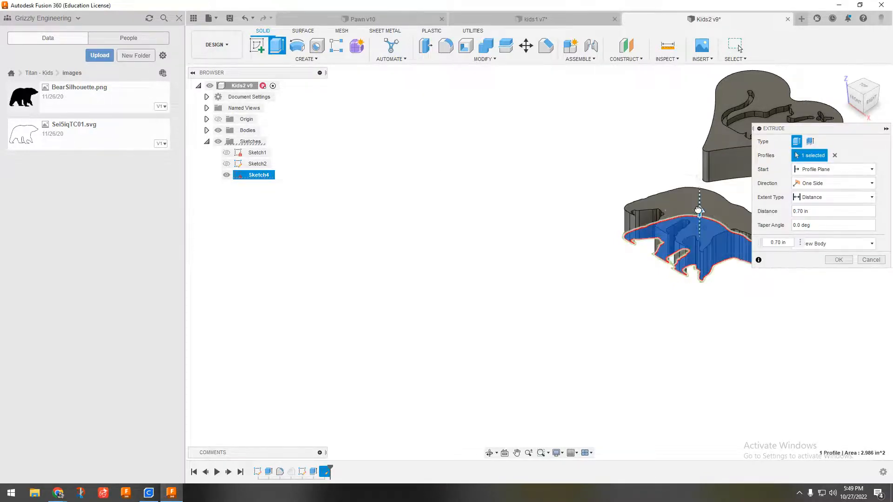
left_click(838, 260)
middle_click_drag(769, 270, 786, 261, "shift")
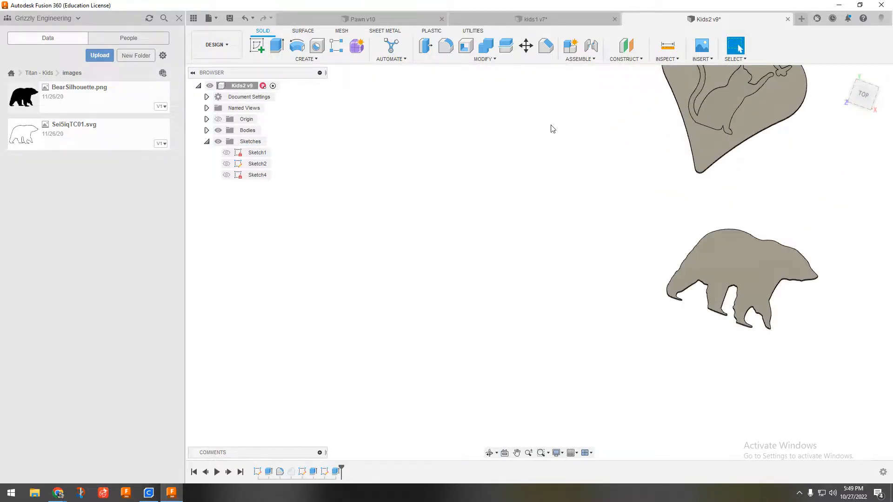
Sketch a small circle for an eye on the head of the bear's top face and finish the sketch.
left_click(257, 46)
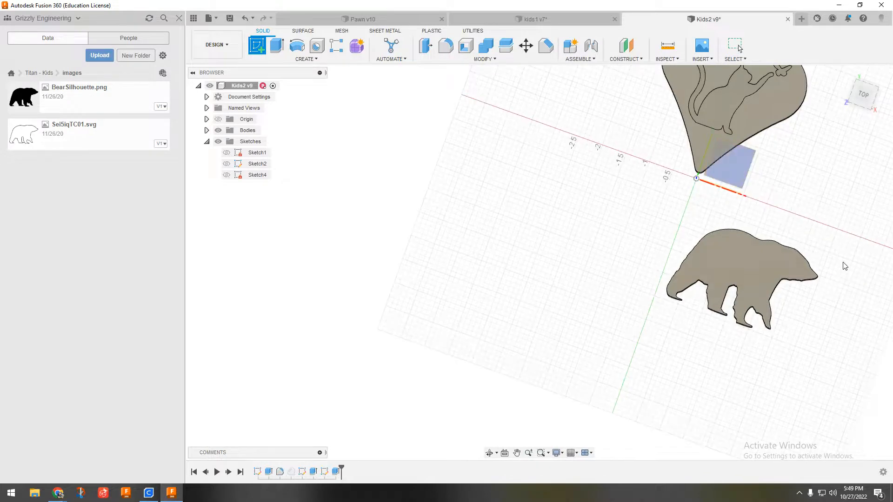
left_click(777, 264)
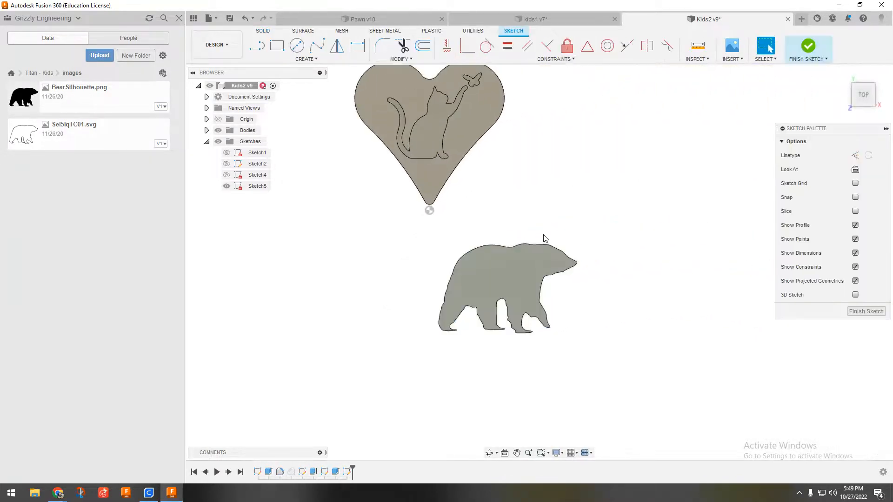
left_click(297, 45)
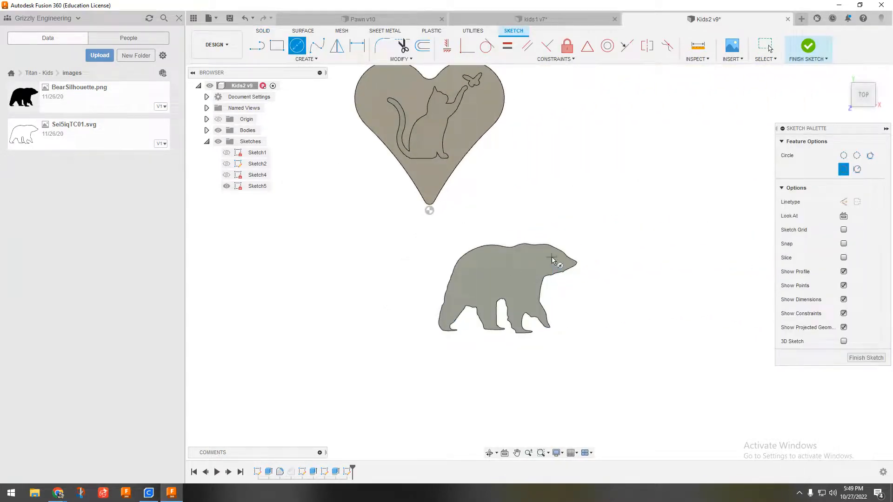
left_click(550, 256)
left_click(548, 260)
left_click(865, 358)
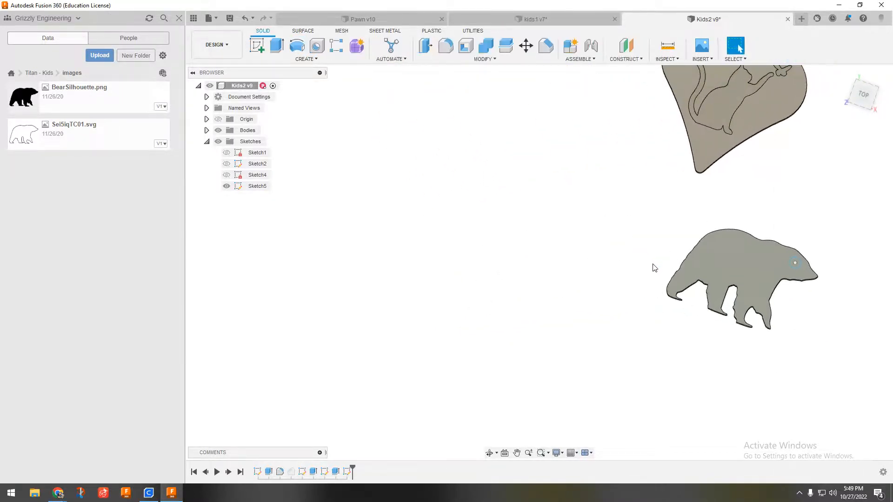
Extrude the eye circle about -1.50 in as a cut through the bear's head.
left_click(278, 46)
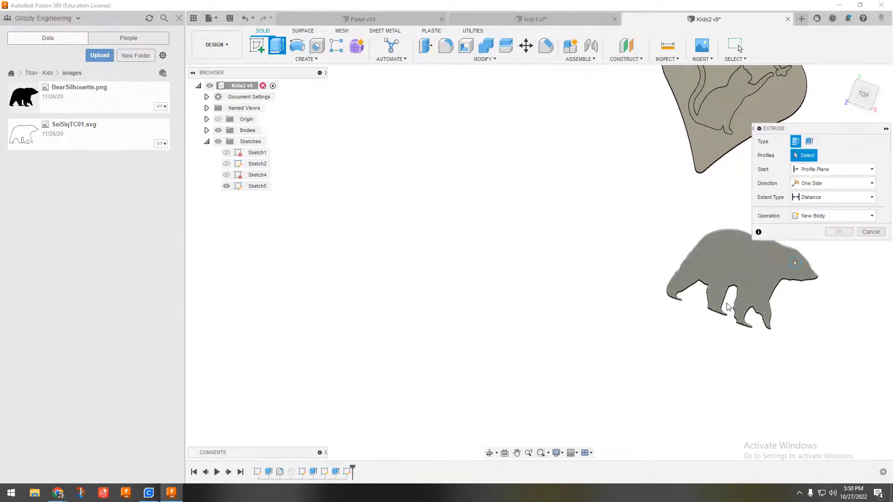
left_click(796, 264)
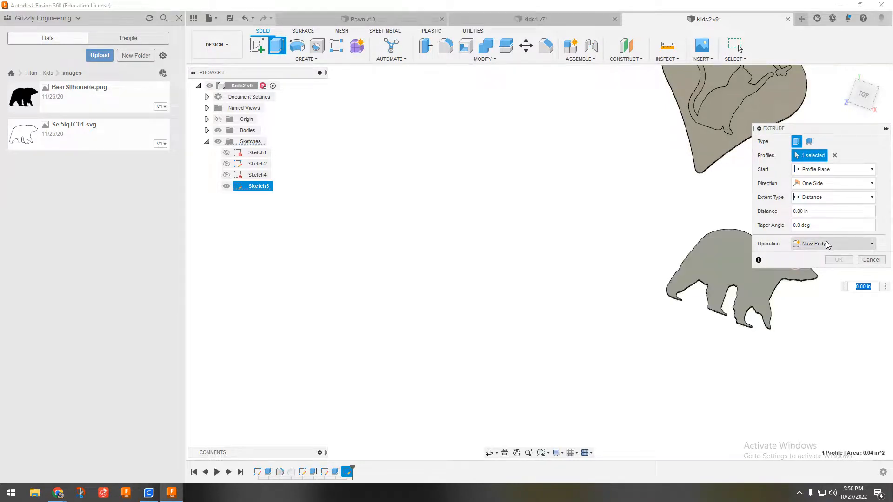
left_click(826, 244)
left_click(812, 266)
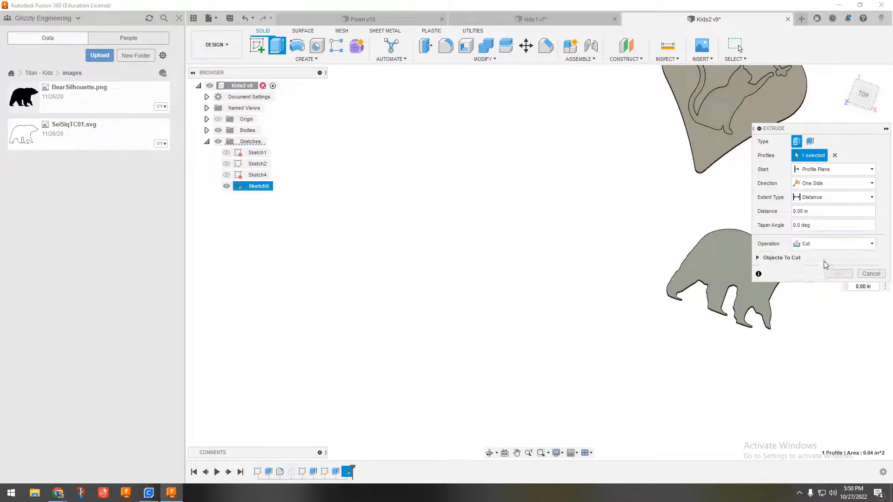
middle_click_drag(735, 255, 497, 276)
middle_click_drag(578, 320, 532, 245, "shift")
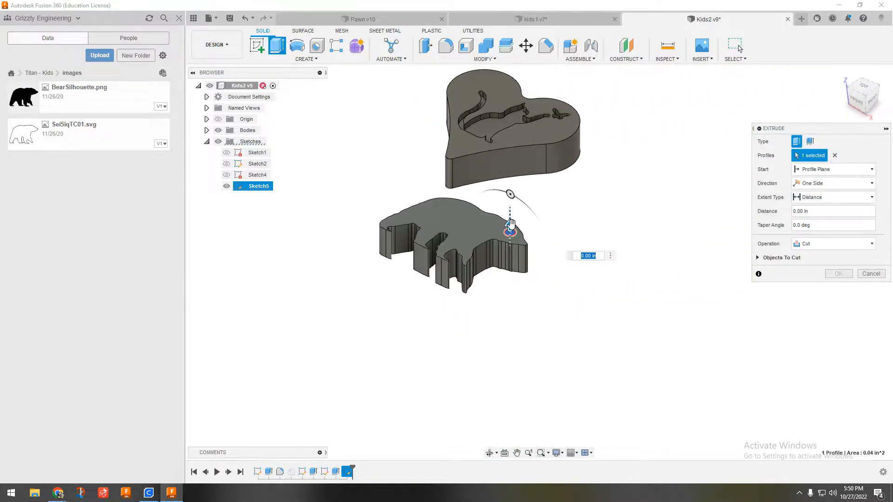
left_click_drag(513, 227, 516, 285)
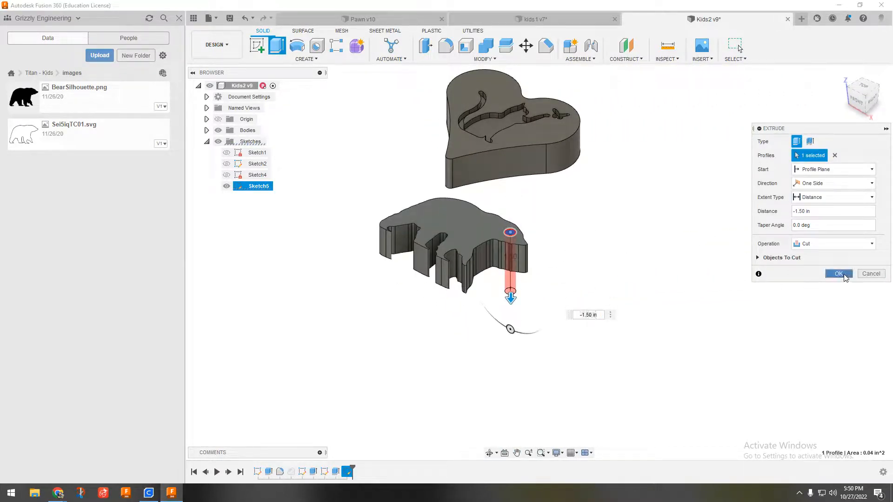
left_click(838, 273)
middle_click_drag(436, 293, 444, 327, "shift")
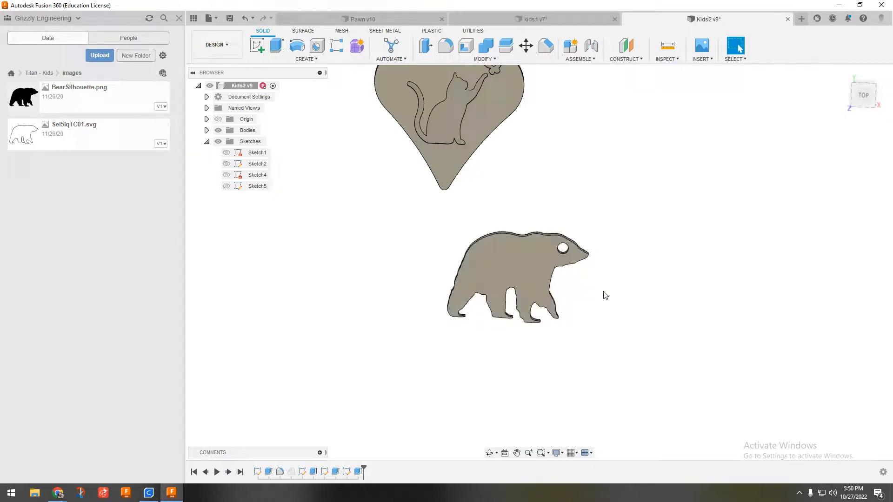
Undo the eye cut, the eye circle, the bear extrusion and the bear SVG insertion.
scroll(540, 318, "down", 3)
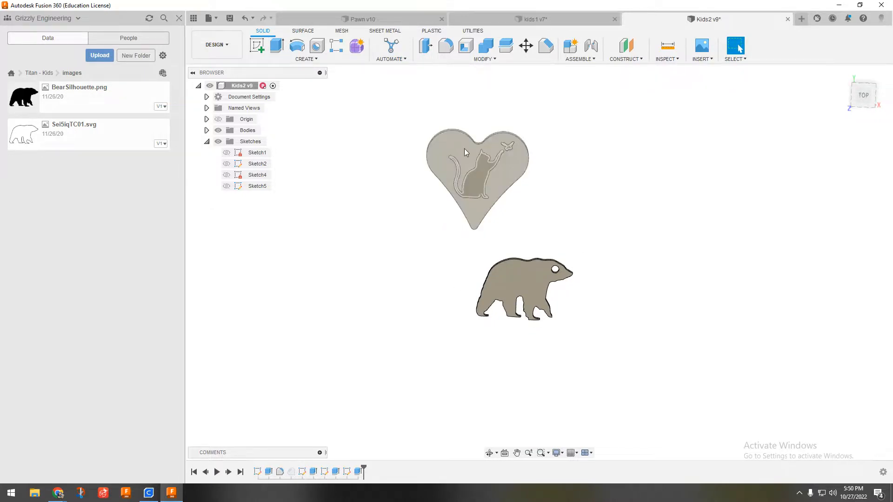
left_click(244, 21)
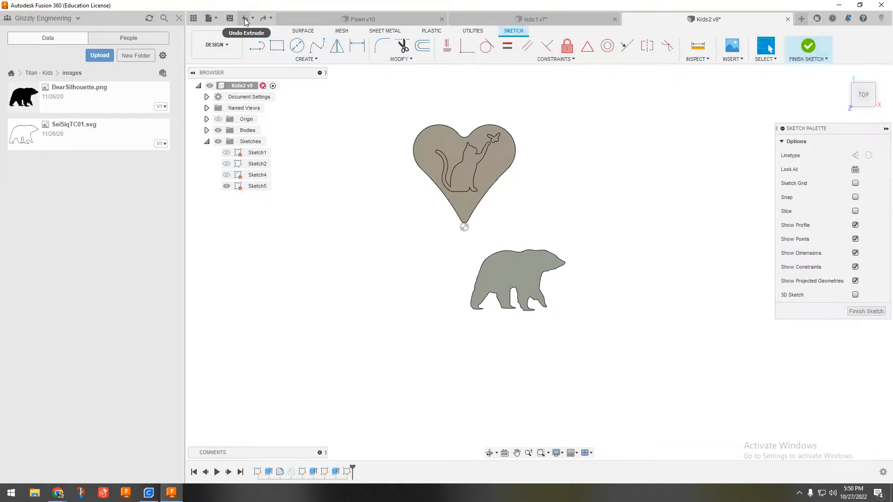
left_click(245, 21)
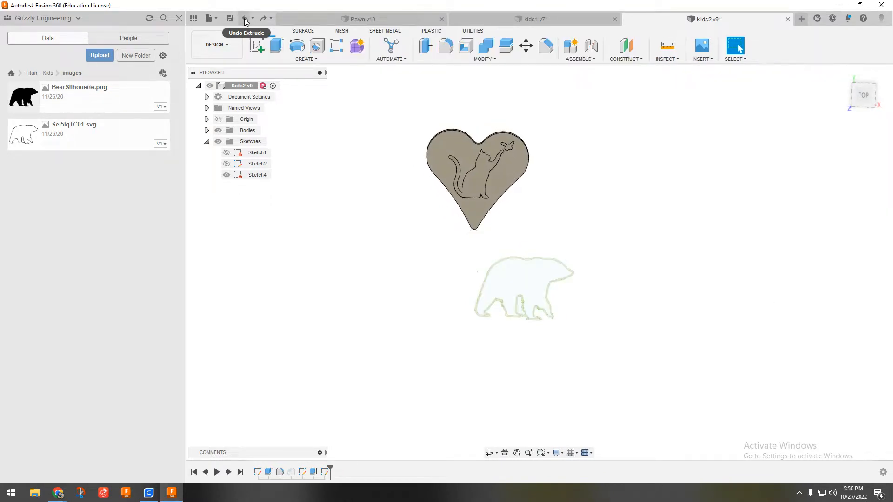
left_click(245, 21)
left_click(246, 21)
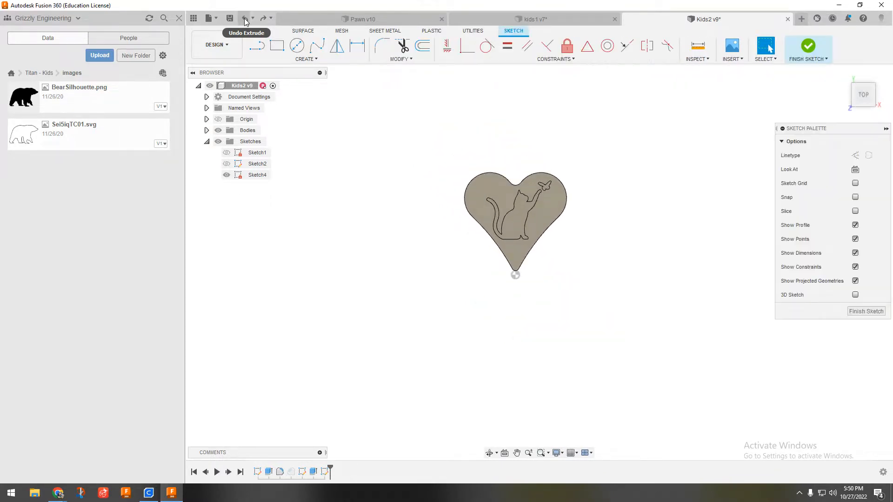